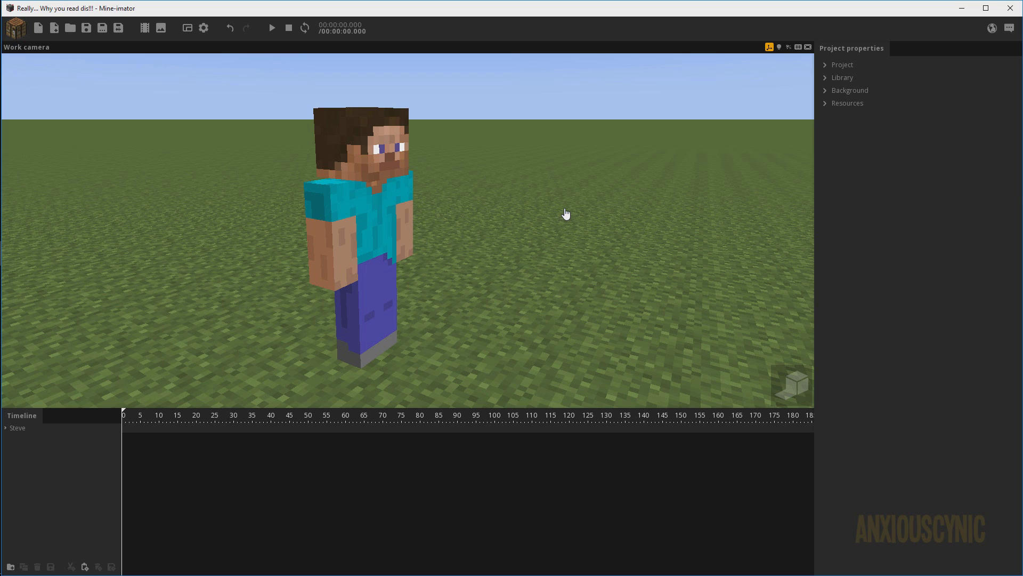
# Step: Add a keyframe for Steve at frame 0 and expand Steve and his Body to show the body-part tracks
pyautogui.moveTo(562, 190); pyautogui.dragTo(532, 209, button='right')
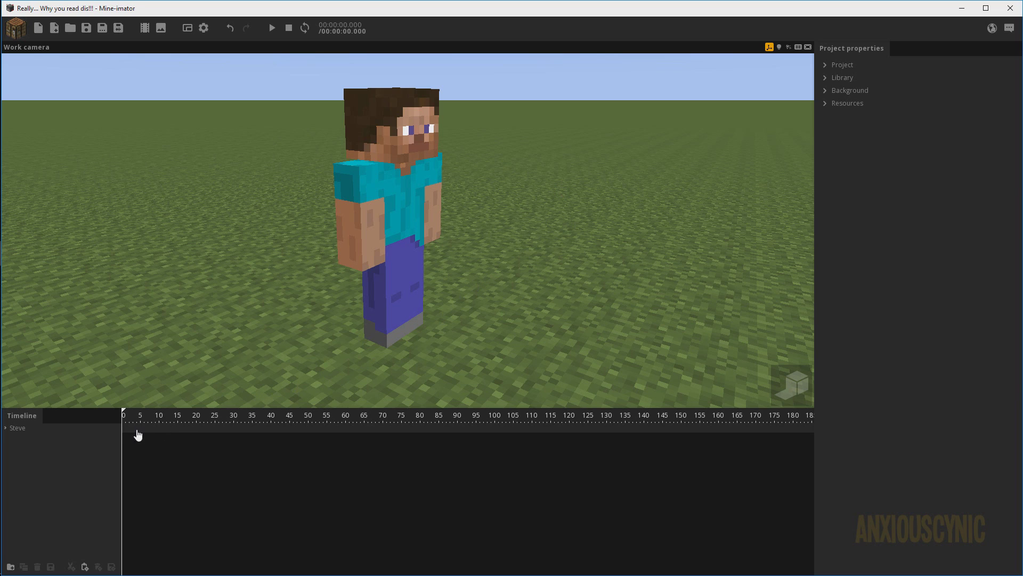
pyautogui.click(128, 429)
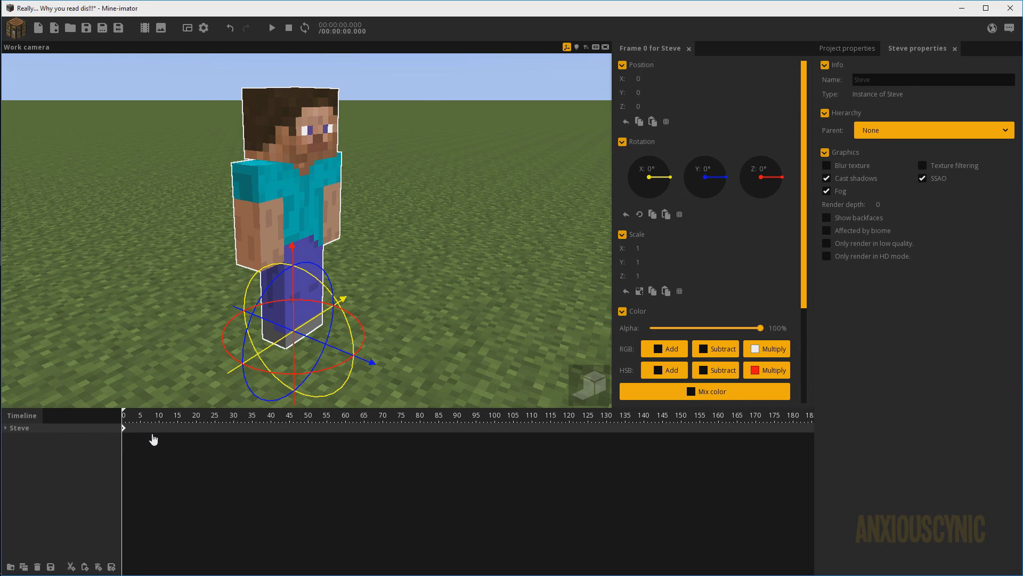
pyautogui.scroll(2, 153, 440)
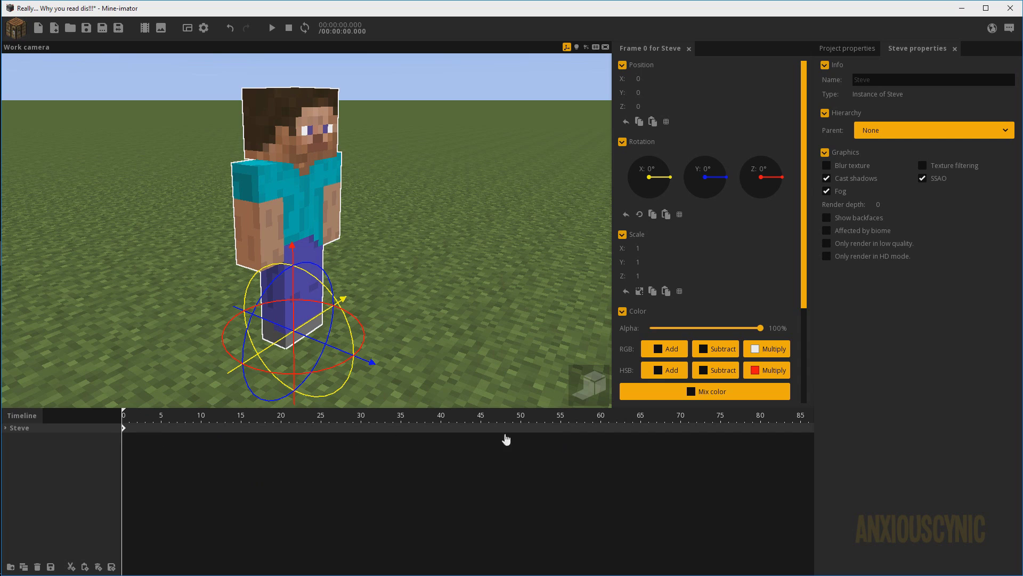
pyautogui.click(8, 428)
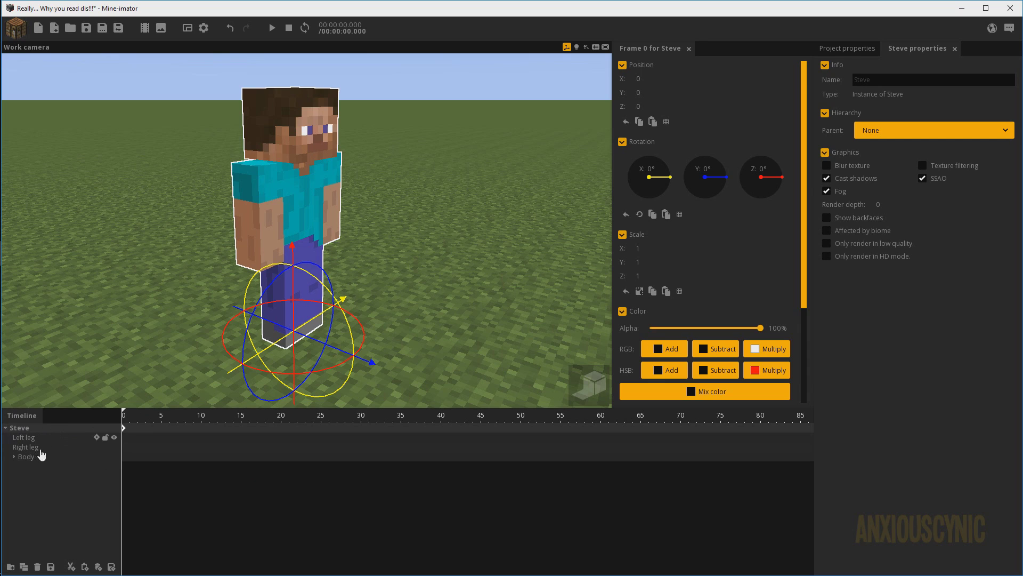
pyautogui.click(14, 457)
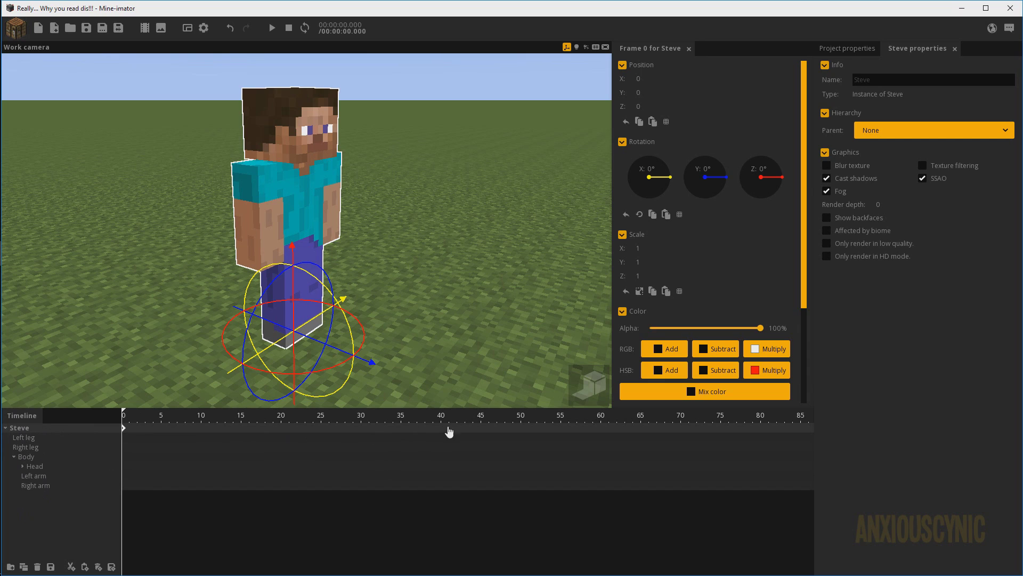
# Step: Add a second keyframe for Steve at frame 60
pyautogui.click(595, 432)
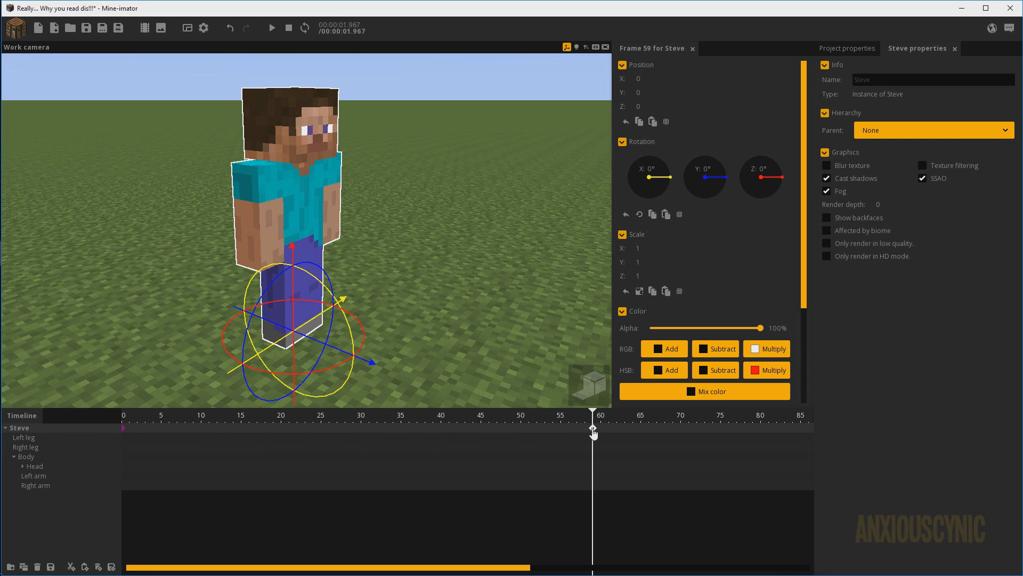
pyautogui.moveTo(592, 428); pyautogui.dragTo(601, 428)
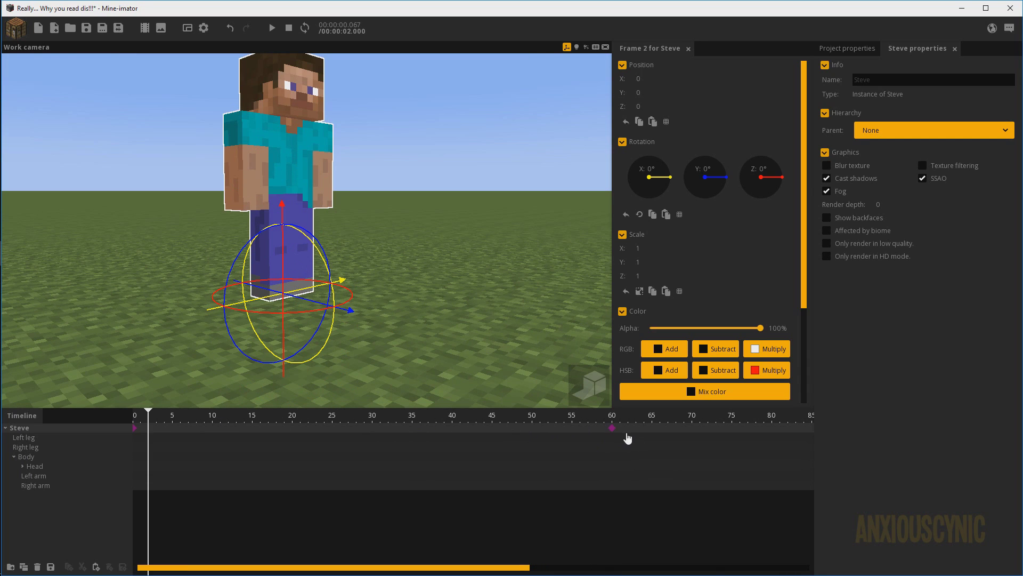
pyautogui.click(613, 434)
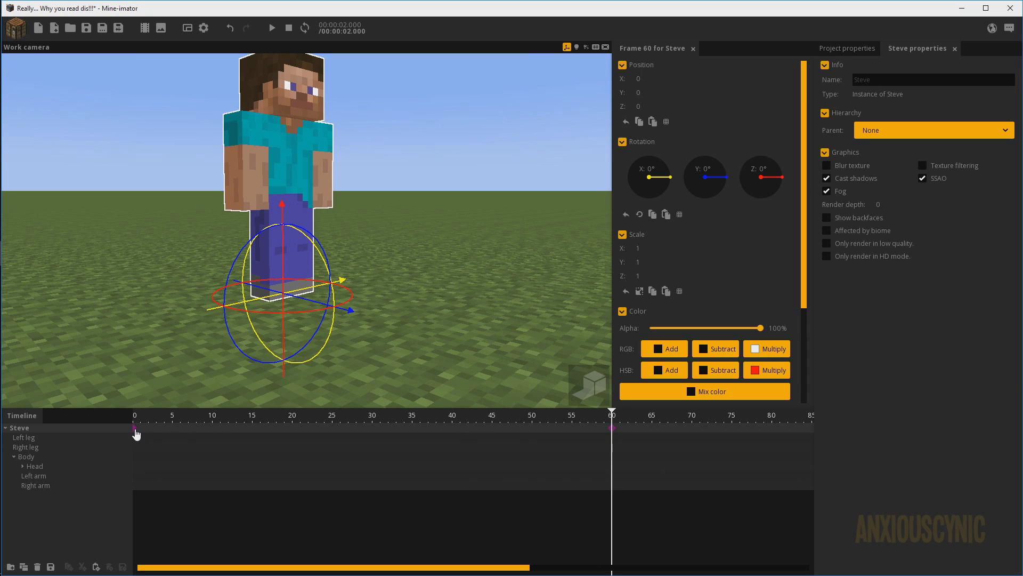
# Step: Generate an automatic walk cycle for Steve between the keyframes at frames 0 and 60
pyautogui.click(135, 430)
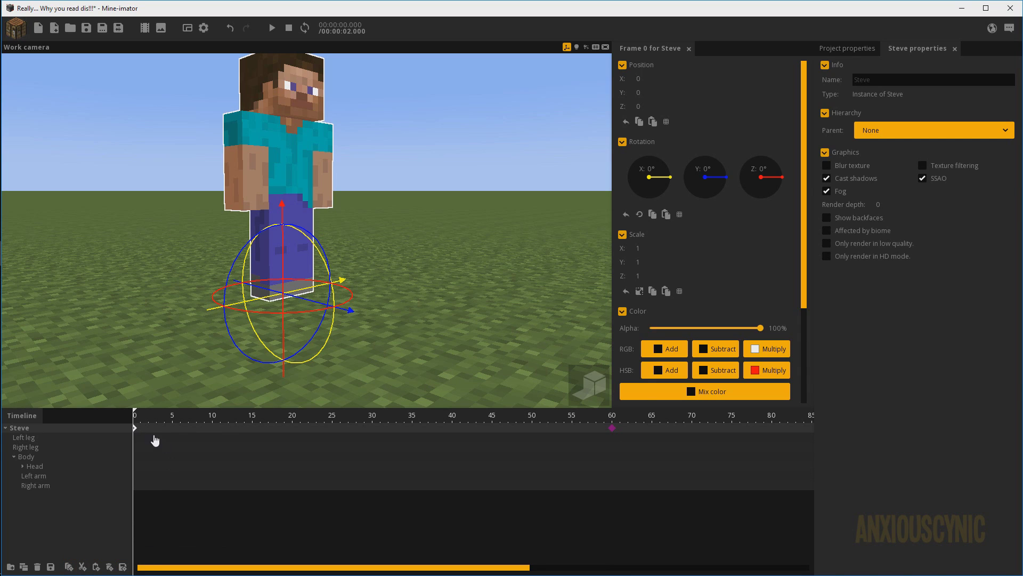
pyautogui.moveTo(136, 415); pyautogui.dragTo(157, 429)
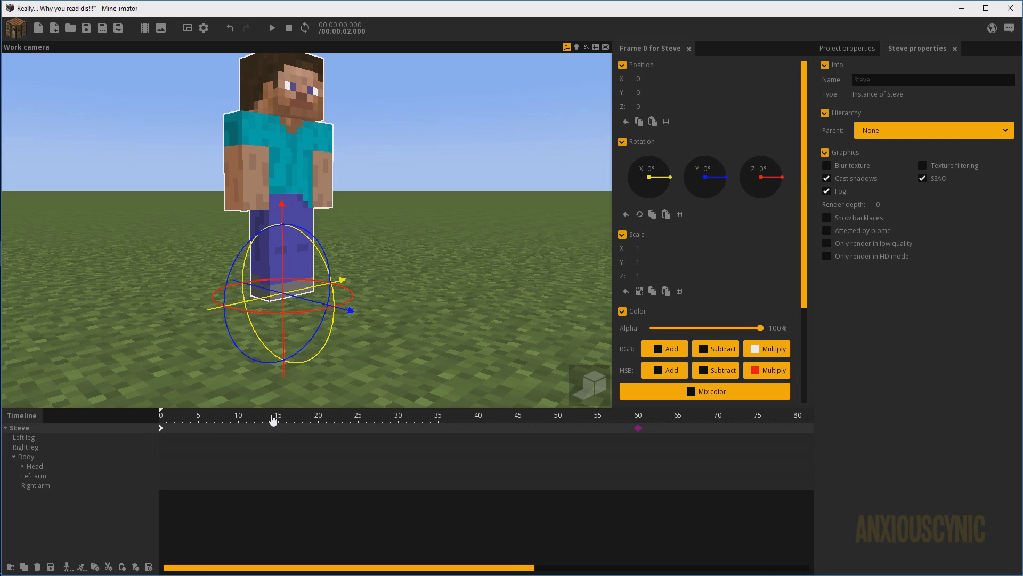
pyautogui.moveTo(397, 206); pyautogui.dragTo(406, 221)
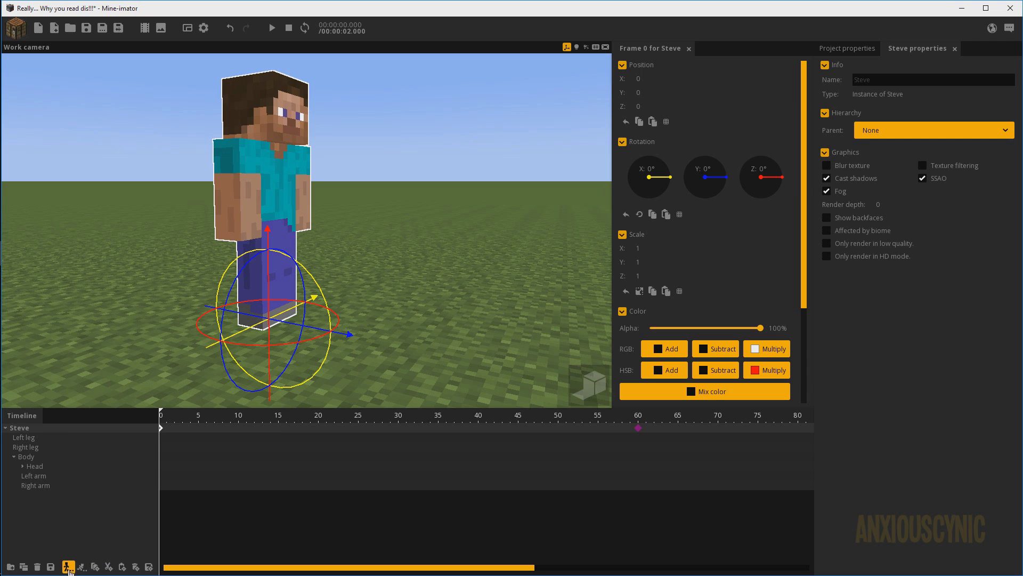
pyautogui.click(67, 568)
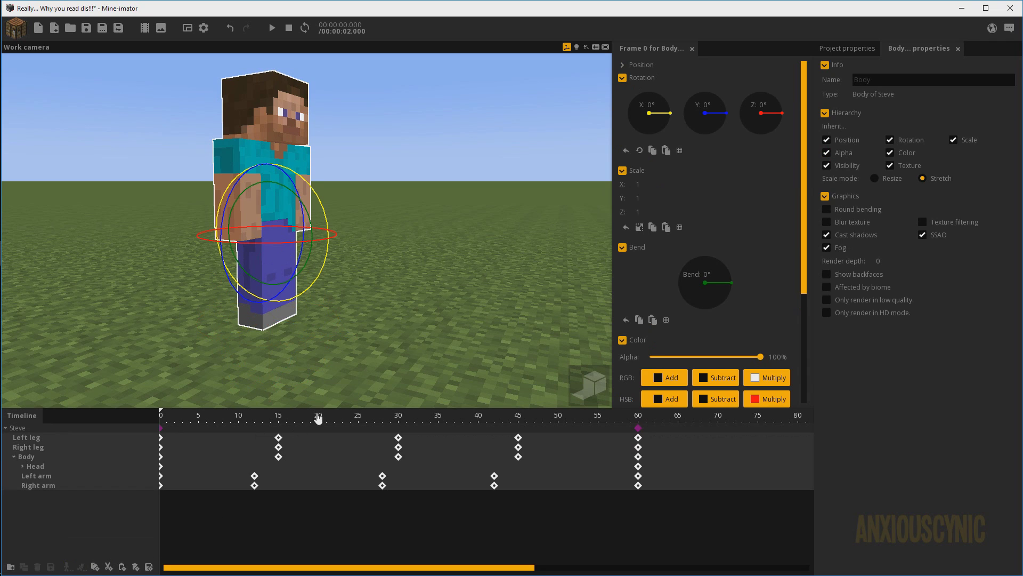
# Step: Play back the generated walk cycle to review the motion
pyautogui.moveTo(236, 427); pyautogui.dragTo(274, 424)
pyautogui.press('space')
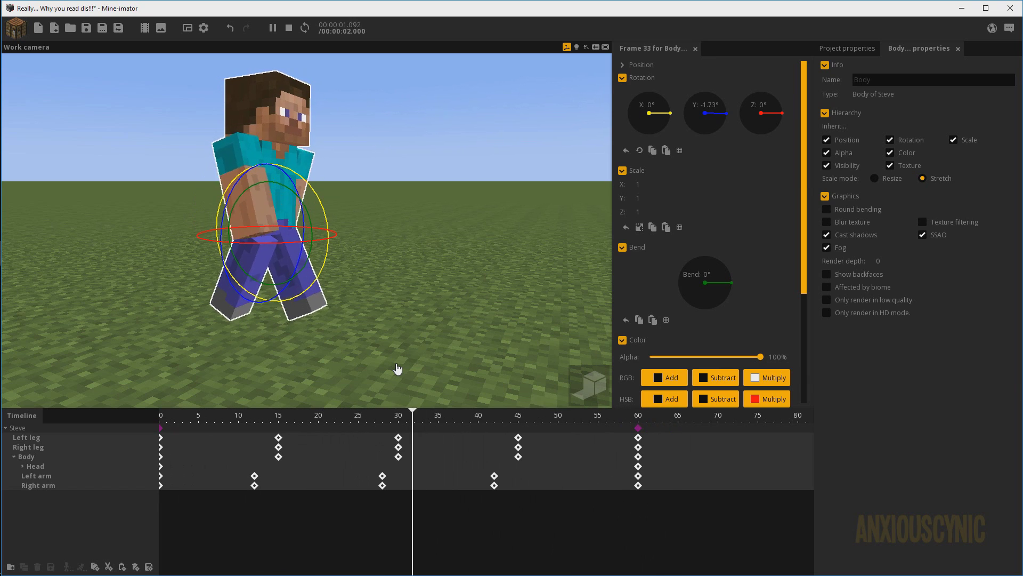
pyautogui.hotkey('shift', 'space')
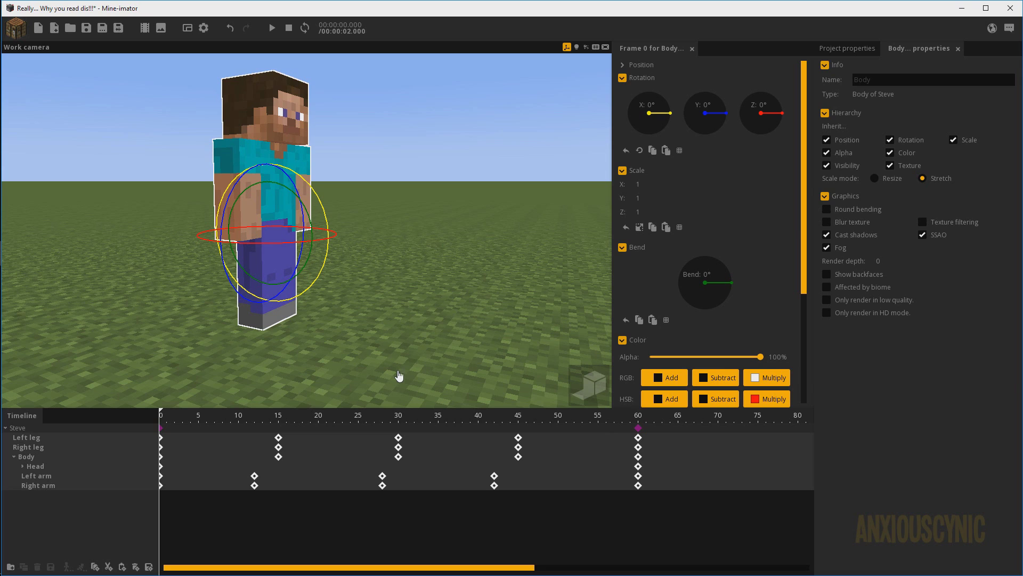
pyautogui.press('space')
pyautogui.press('space')
# Step: Set the transition of all Left leg and Right leg keyframes to Linear
pyautogui.moveTo(274, 446); pyautogui.dragTo(266, 455)
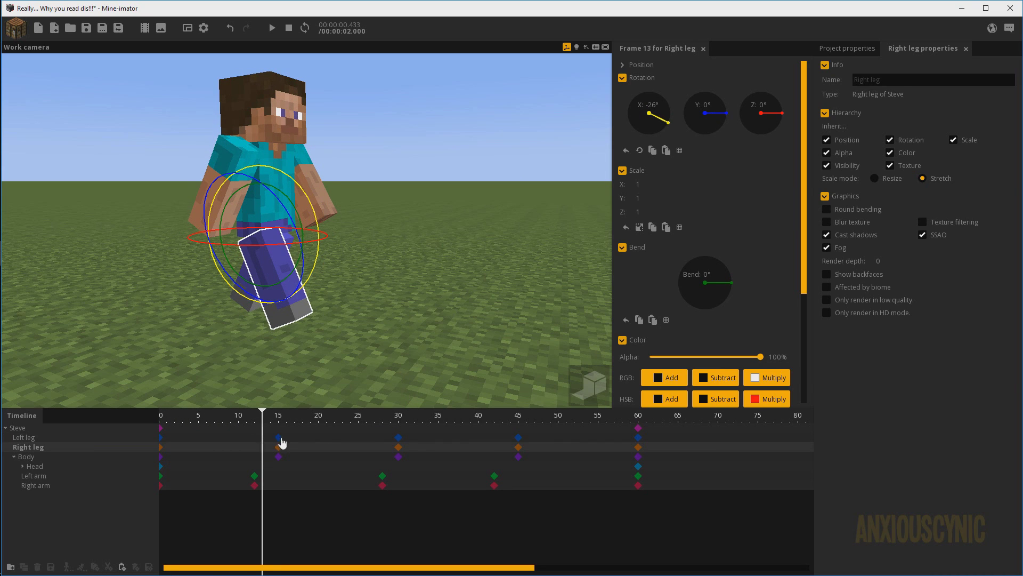
pyautogui.moveTo(545, 436); pyautogui.dragTo(483, 453)
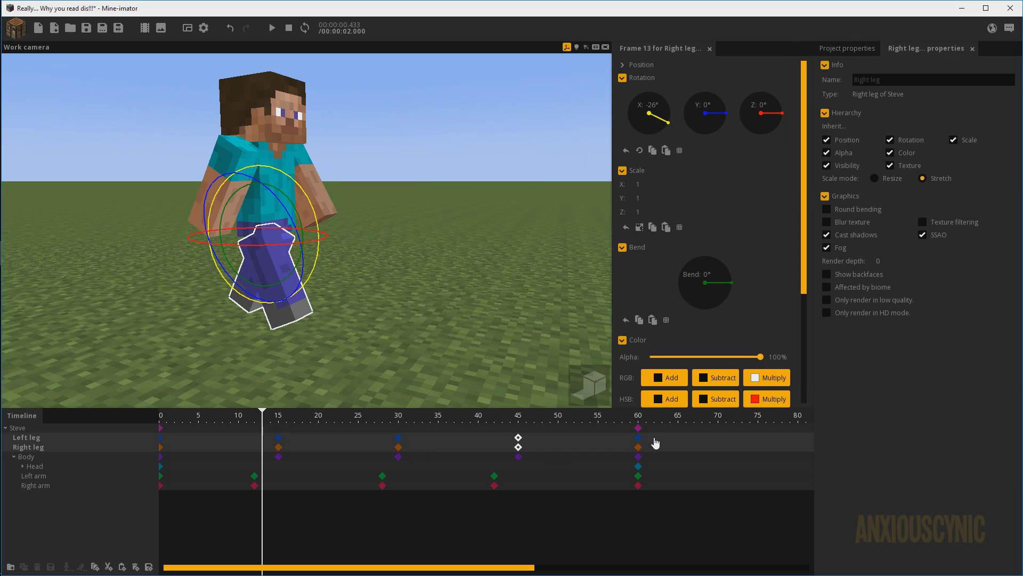
pyautogui.moveTo(655, 442); pyautogui.dragTo(147, 449)
pyautogui.moveTo(798, 260); pyautogui.dragTo(783, 375)
pyautogui.click(720, 370)
pyautogui.click(676, 401)
# Step: Play the animation from the start to check the leg movement with the new transition
pyautogui.moveTo(283, 421); pyautogui.dragTo(136, 422)
pyautogui.press('space')
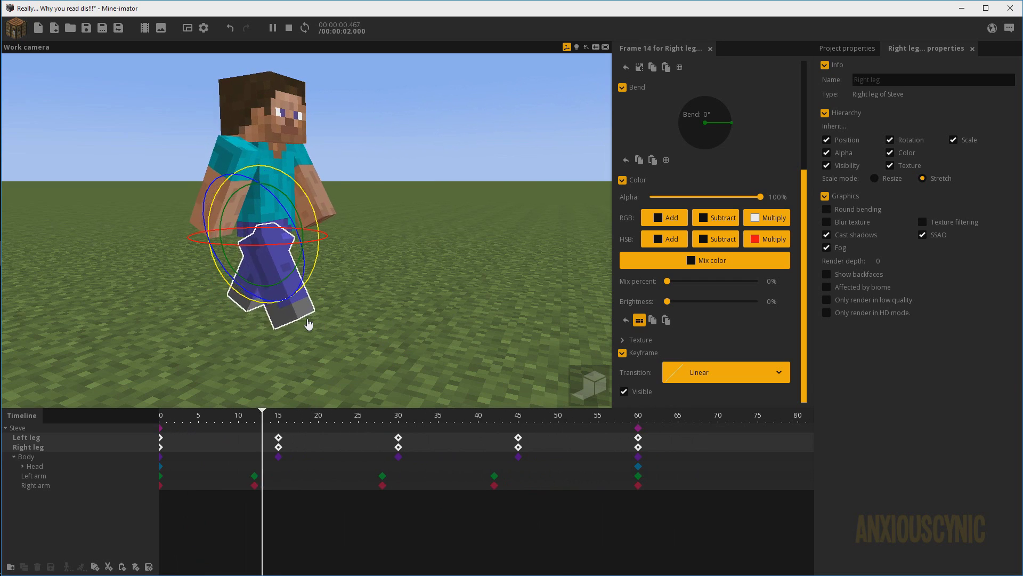
pyautogui.press('space')
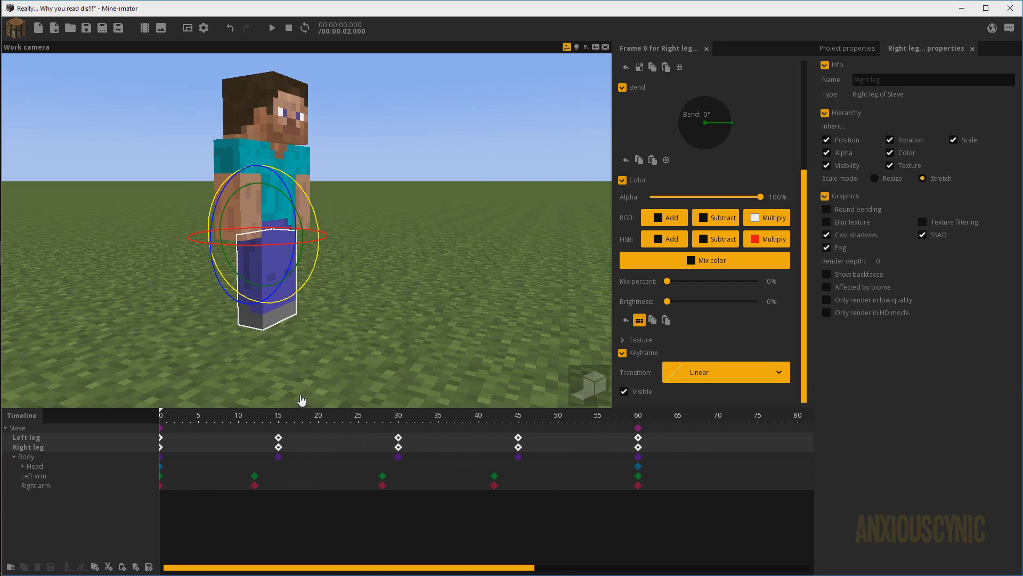
# Step: Move the leg and Body keyframes at frames 15 and 30 to frames 13 and 28
pyautogui.moveTo(260, 436); pyautogui.dragTo(431, 472)
pyautogui.click(273, 418)
pyautogui.moveTo(272, 418); pyautogui.dragTo(282, 419)
pyautogui.click(398, 419)
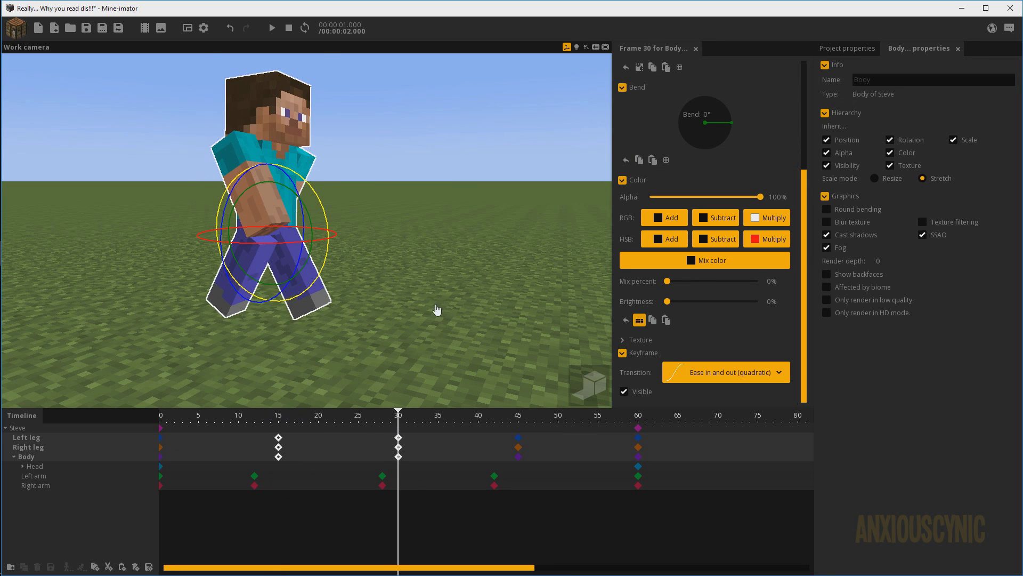
pyautogui.moveTo(373, 240); pyautogui.dragTo(459, 251)
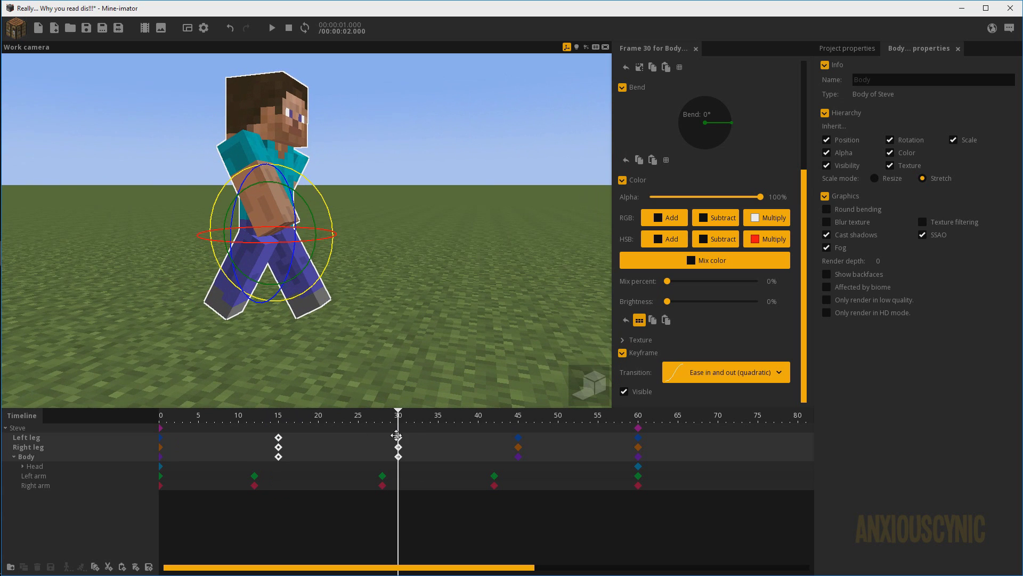
pyautogui.moveTo(394, 436); pyautogui.dragTo(380, 437)
# Step: Line up the leg, Body and arm keyframes of the first two walk poses at frames 10 and 17
pyautogui.click(275, 466)
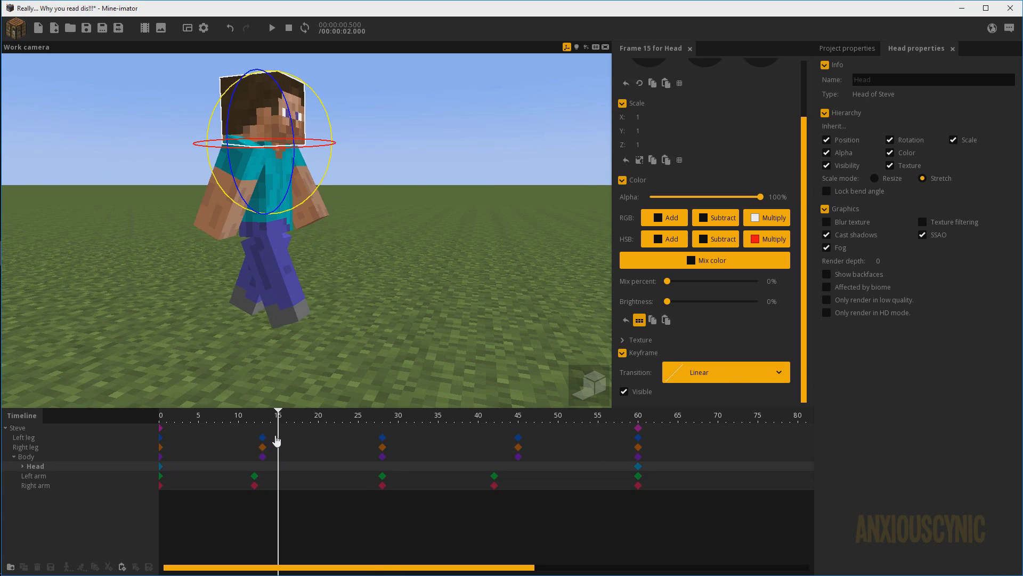
pyautogui.moveTo(275, 436); pyautogui.dragTo(255, 436)
pyautogui.moveTo(403, 436); pyautogui.dragTo(250, 497)
pyautogui.moveTo(255, 444)
pyautogui.mouseDown()
pyautogui.moveTo(221, 443)
pyautogui.moveTo(240, 442)
pyautogui.mouseUp()
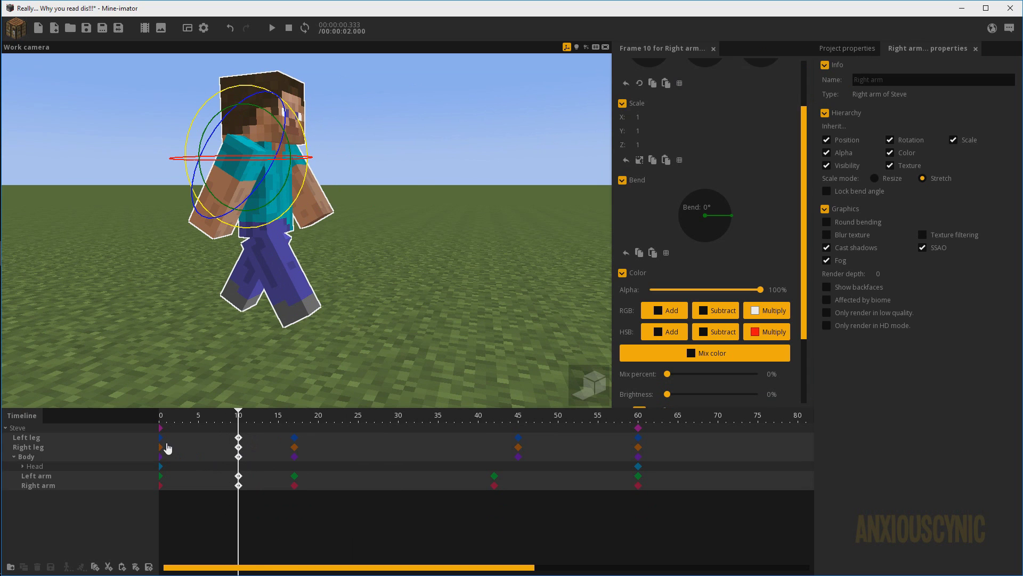
# Step: Reduce the body-part tracks to two walk poses at frames 0 and 12, deleting their other keyframes
pyautogui.moveTo(170, 436); pyautogui.dragTo(157, 503)
pyautogui.press('Delete')
pyautogui.moveTo(253, 434); pyautogui.dragTo(141, 452)
pyautogui.moveTo(310, 437); pyautogui.dragTo(252, 447)
pyautogui.moveTo(467, 433); pyautogui.dragTo(719, 498)
pyautogui.press('Delete')
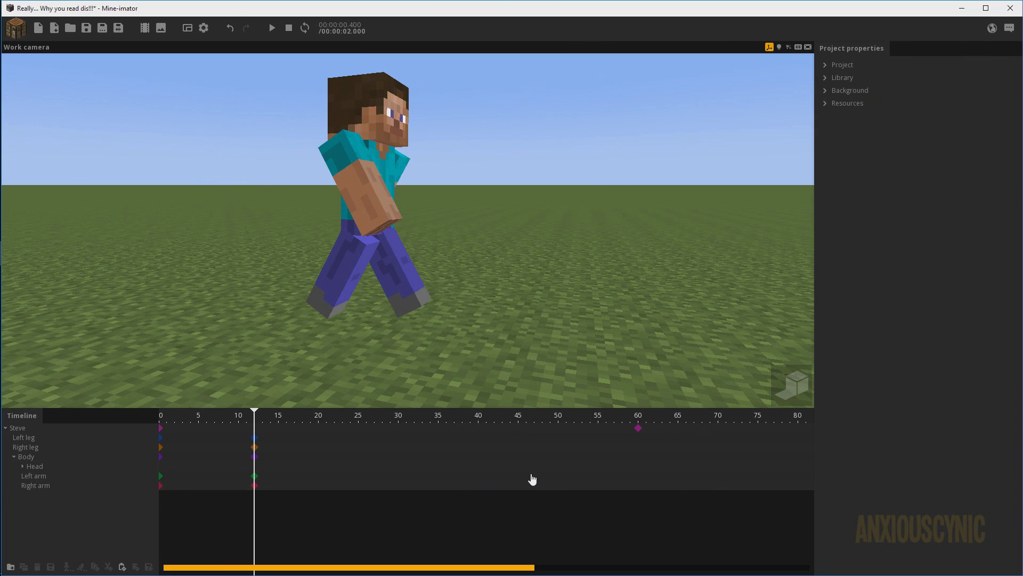
# Step: Play back the shortened walk from frame 0 to review the step between the two poses
pyautogui.moveTo(220, 411); pyautogui.dragTo(140, 426)
pyautogui.moveTo(313, 356); pyautogui.dragTo(393, 337)
pyautogui.press('space')
pyautogui.press('Return')
pyautogui.press('space')
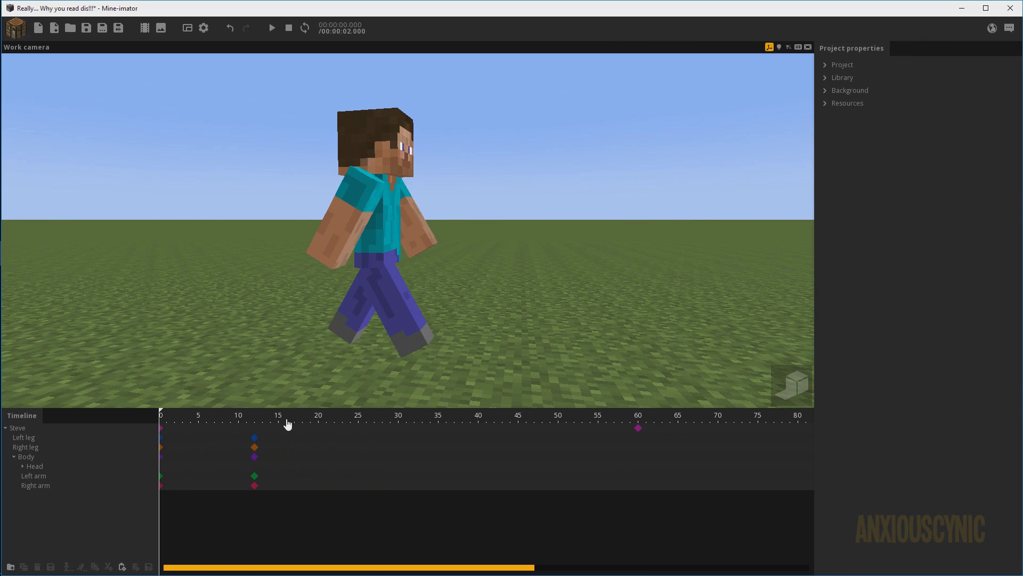
# Step: Add a Left leg keyframe at frame 6 with a 45° bend and save the project
pyautogui.click(207, 438)
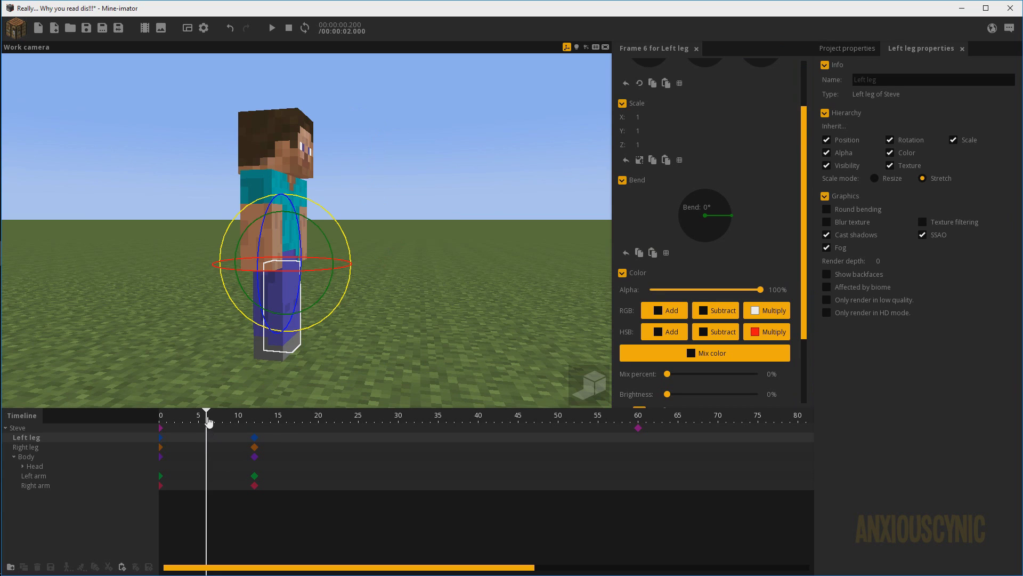
pyautogui.moveTo(207, 420); pyautogui.dragTo(210, 441)
pyautogui.click(207, 438)
pyautogui.scroll(5, 401, 325)
pyautogui.scroll(2, 340, 238)
pyautogui.moveTo(340, 238); pyautogui.dragTo(370, 276)
pyautogui.click(715, 226)
pyautogui.write('45')
pyautogui.moveTo(478, 197); pyautogui.dragTo(525, 220)
pyautogui.scroll(-3, 483, 195)
pyautogui.hotkey('ctrl', 's')
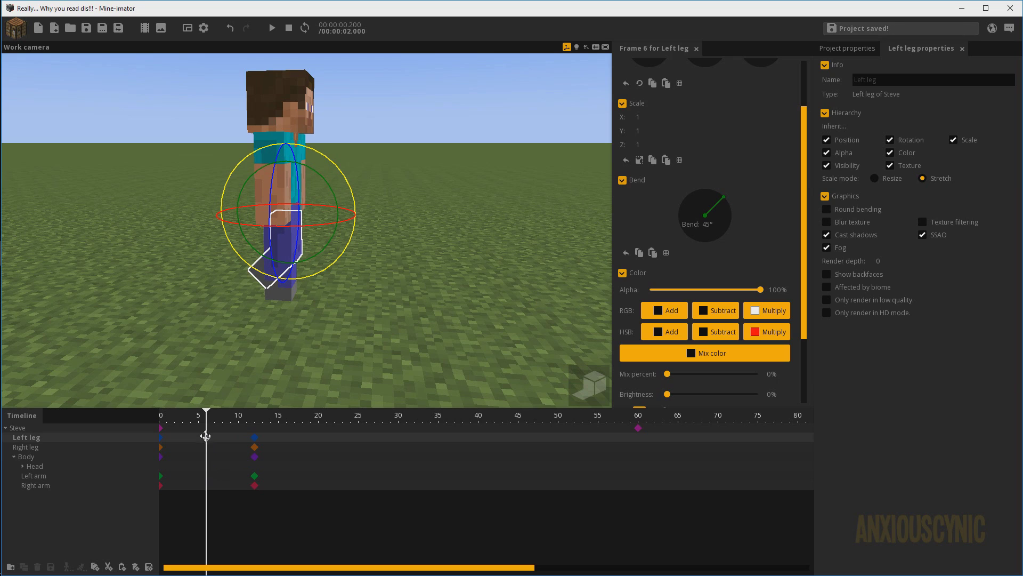
# Step: Copy the bent Left leg keyframe from frame 6 onto the Right leg track at frame 18
pyautogui.click(206, 437)
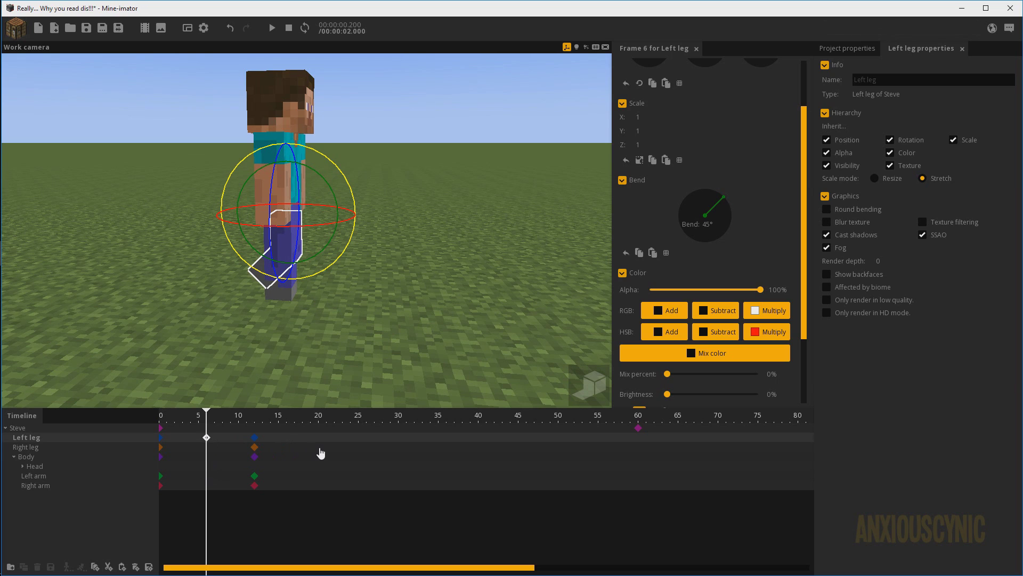
pyautogui.moveTo(318, 442)
pyautogui.mouseDown()
pyautogui.moveTo(268, 439)
pyautogui.moveTo(305, 444)
pyautogui.mouseUp()
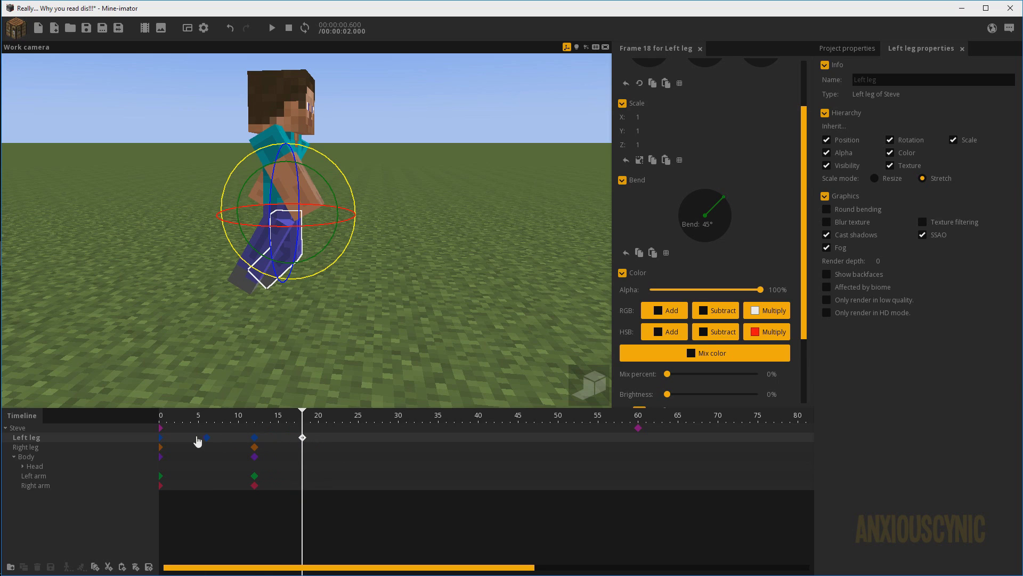
pyautogui.moveTo(298, 424); pyautogui.dragTo(146, 421)
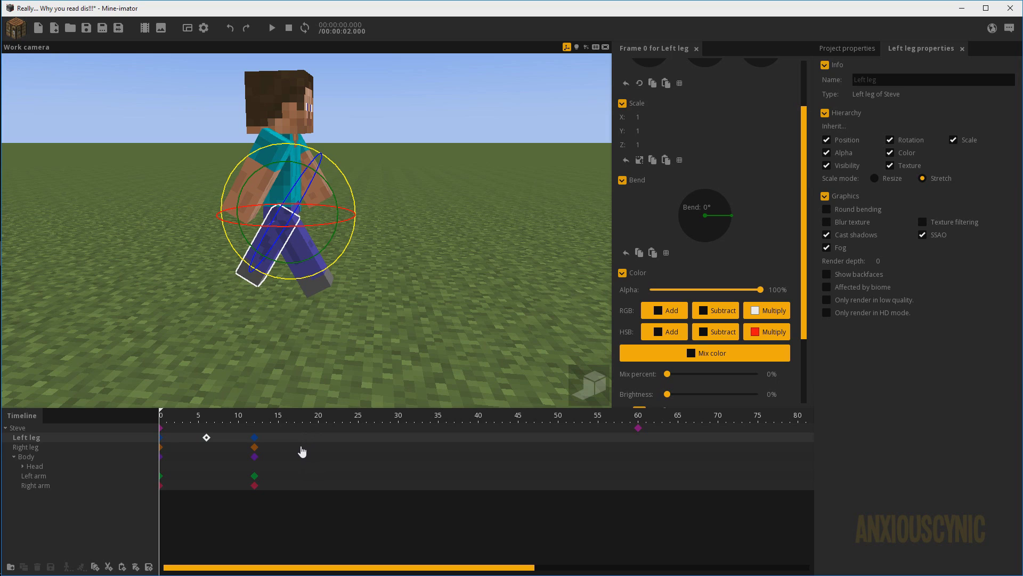
pyautogui.click(302, 451)
pyautogui.hotkey('ctrl', 'v')
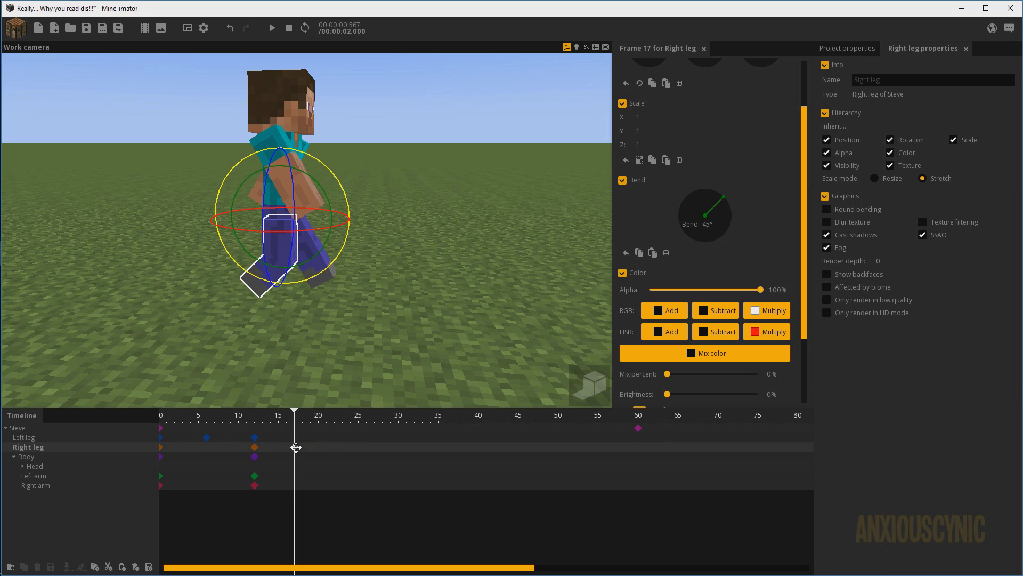
pyautogui.moveTo(295, 447); pyautogui.dragTo(303, 447)
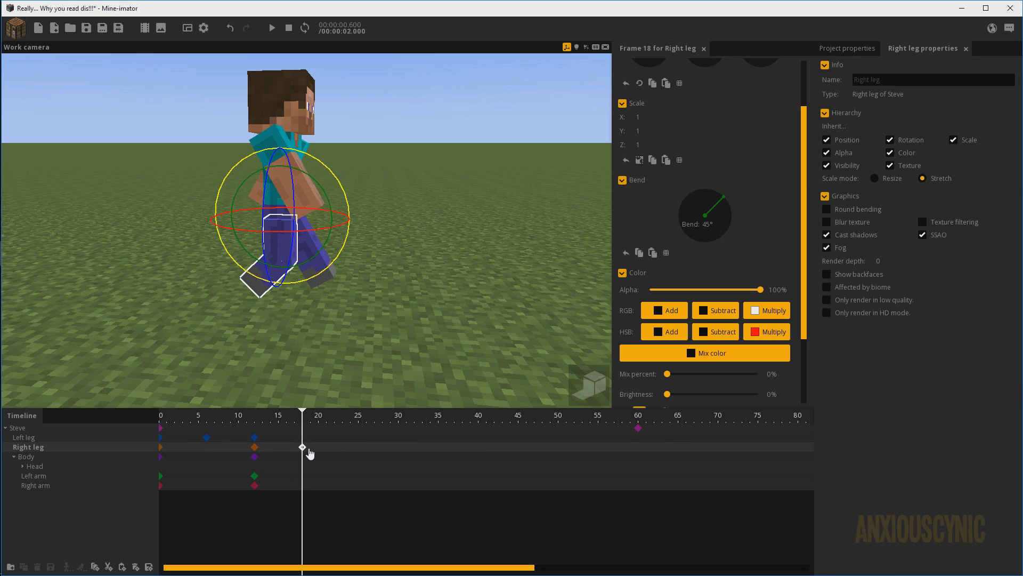
pyautogui.moveTo(246, 432); pyautogui.dragTo(287, 429)
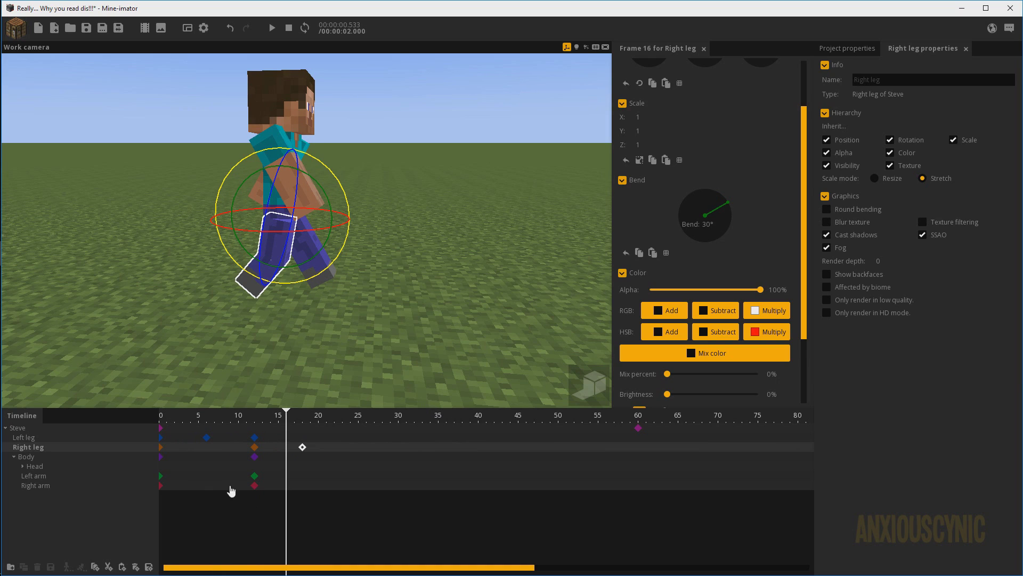
# Step: Set the Y rotation of the Body keyframe at frame 0 to 1°
pyautogui.click(161, 457)
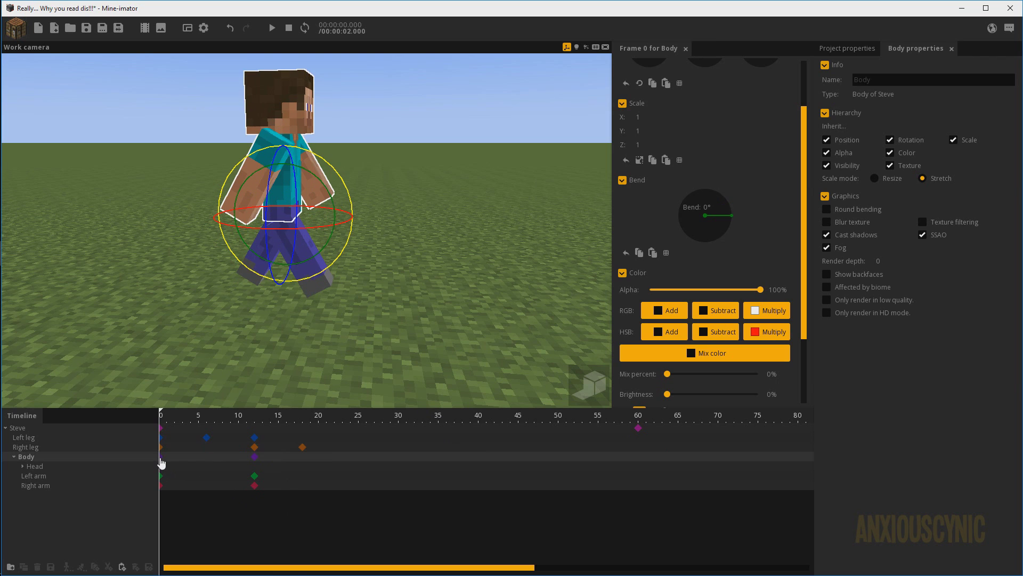
pyautogui.moveTo(462, 253); pyautogui.dragTo(421, 265)
pyautogui.scroll(3, 420, 265)
pyautogui.scroll(3, 803, 185)
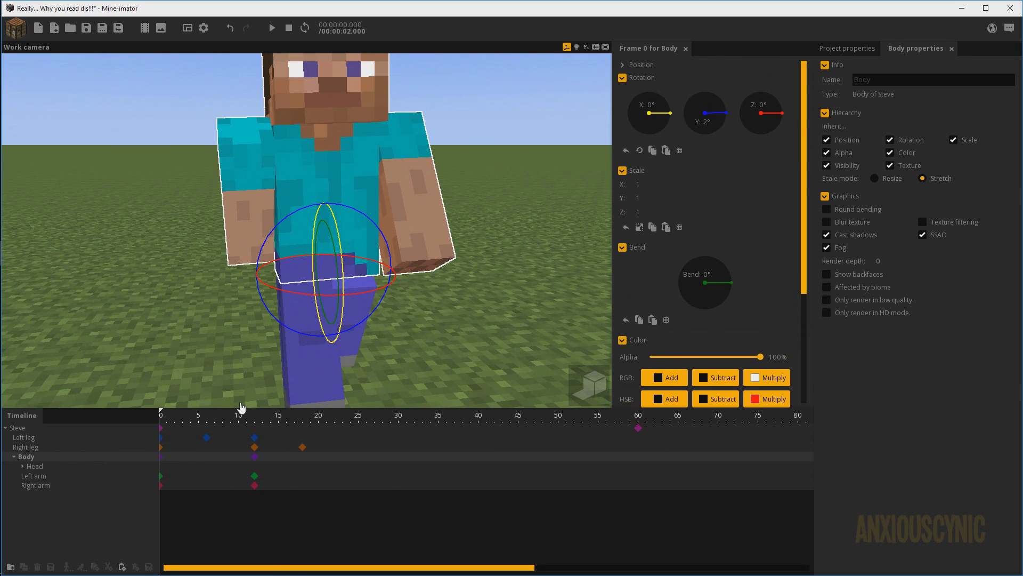
pyautogui.moveTo(237, 411); pyautogui.dragTo(155, 427)
pyautogui.click(705, 122)
pyautogui.write('1')
pyautogui.press('Return')
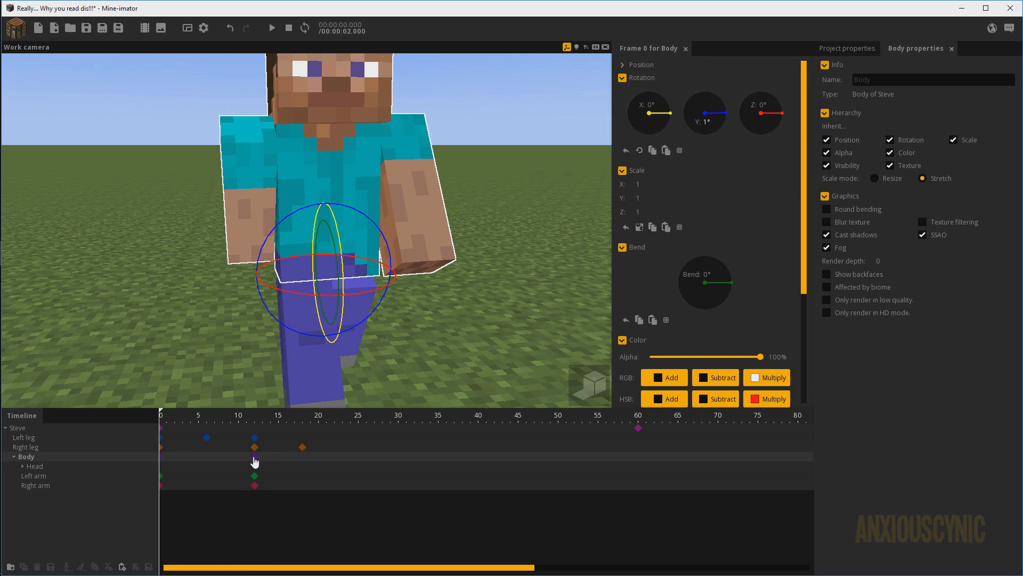
# Step: Set the Y rotation of the Body keyframe at frame 12 to -1° and save the project
pyautogui.click(254, 457)
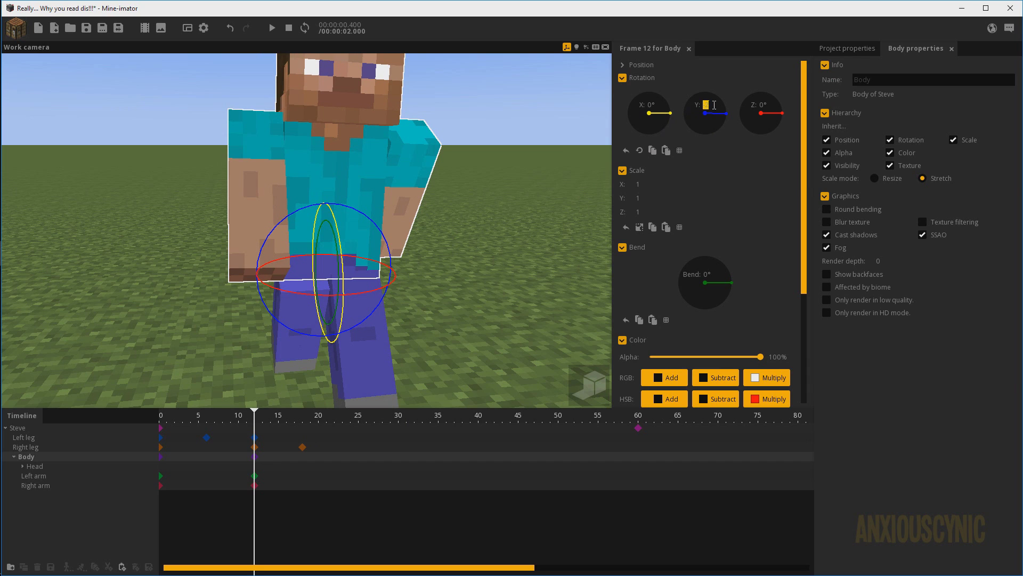
pyautogui.write('-1')
pyautogui.press('Return')
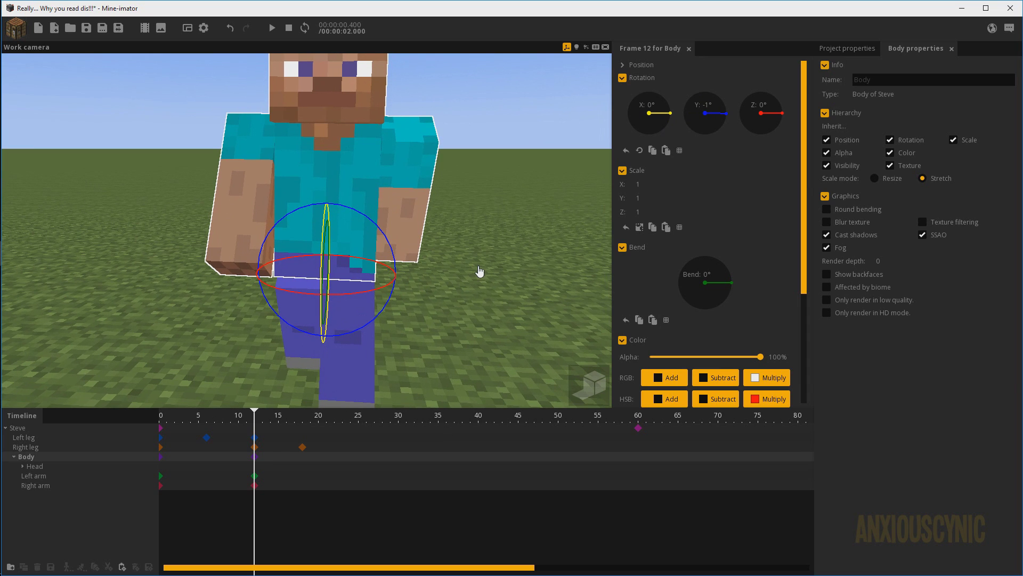
pyautogui.hotkey('ctrl', 's')
# Step: Play back the walk several times from frame 0 to review the body sway
pyautogui.press('space')
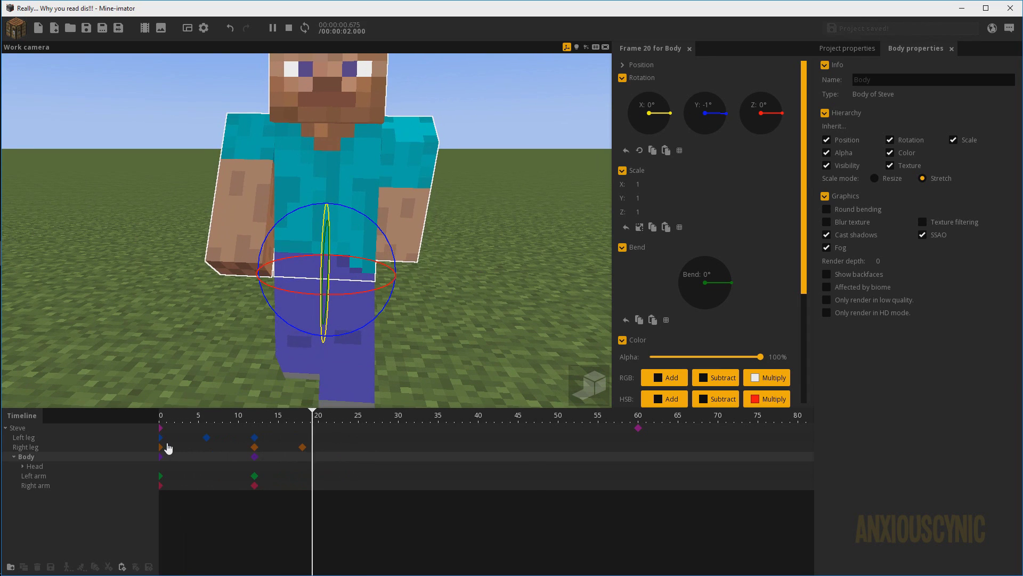
pyautogui.press('space')
pyautogui.press('space')
pyautogui.press('space')
pyautogui.press('space')
pyautogui.press('space')
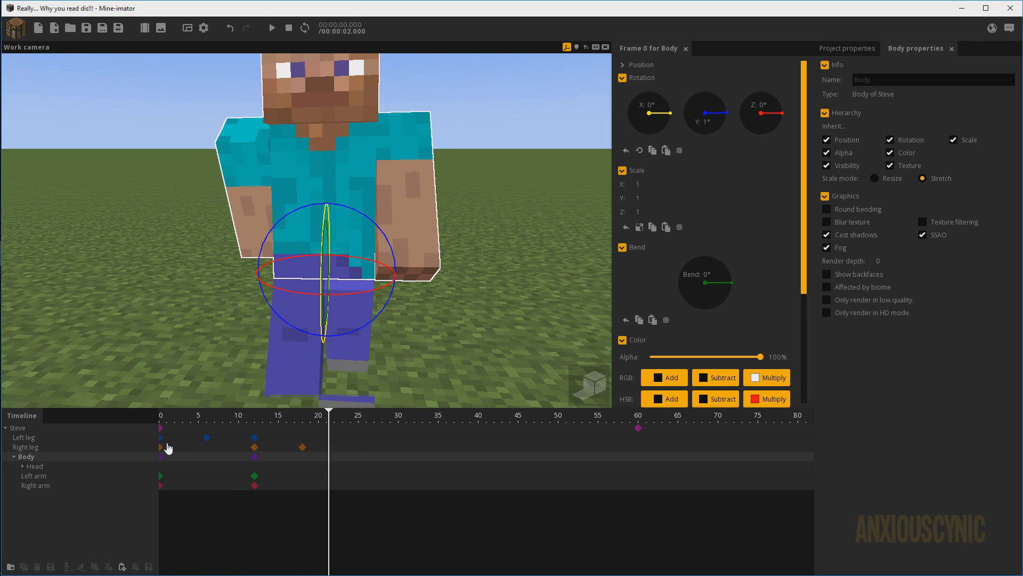
# Step: Set the Z rotation of the Body keyframe at frame 0 to -2°
pyautogui.moveTo(413, 282); pyautogui.dragTo(365, 256)
pyautogui.scroll(-1, 415, 283)
pyautogui.click(769, 103)
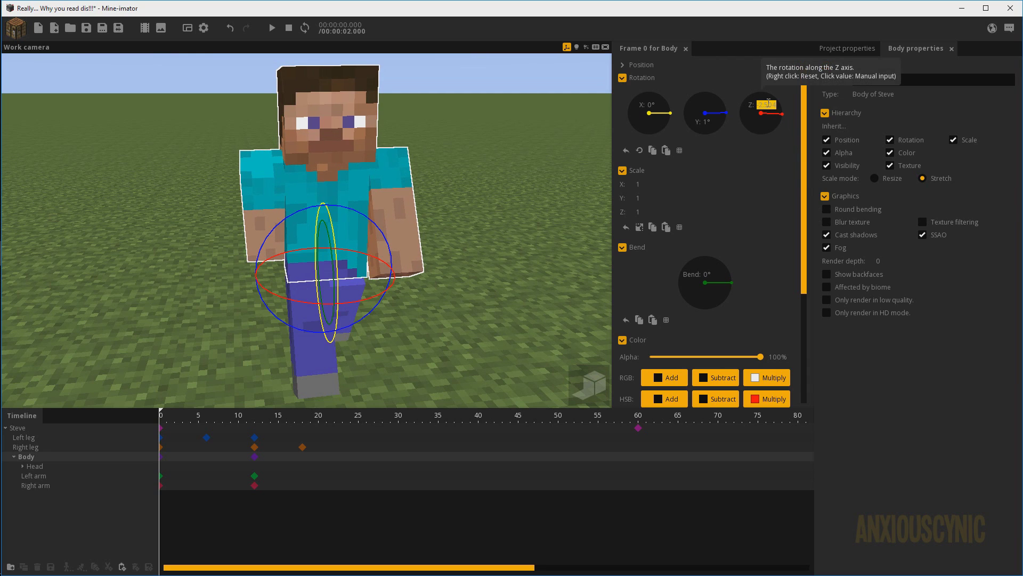
pyautogui.write('-2')
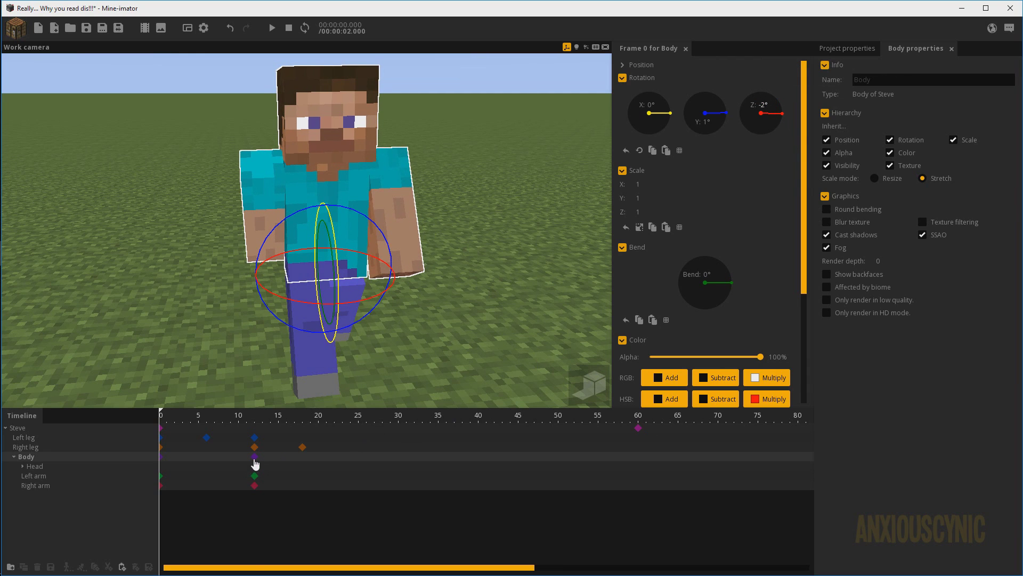
# Step: Set the Z rotation of the Body keyframe at frame 12 to 2° and save the project
pyautogui.click(254, 458)
pyautogui.write('2')
pyautogui.moveTo(518, 209); pyautogui.dragTo(467, 213)
pyautogui.hotkey('ctrl', 's')
# Step: Scrub through the first frames of the walk from the front and side to examine the body rotation
pyautogui.moveTo(208, 419); pyautogui.dragTo(226, 437)
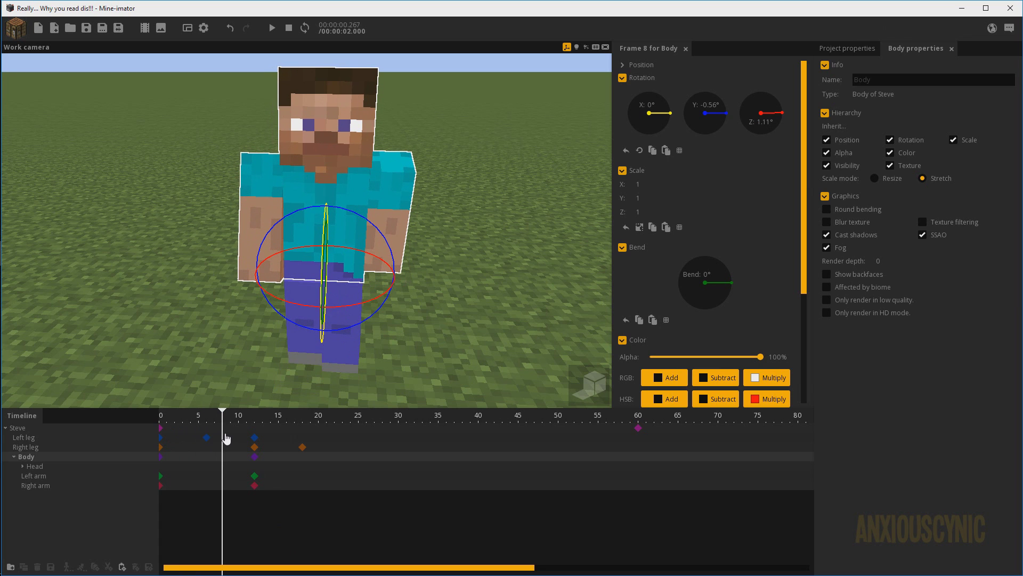
pyautogui.moveTo(176, 473); pyautogui.dragTo(157, 492)
pyautogui.moveTo(242, 339); pyautogui.dragTo(373, 319)
pyautogui.moveTo(167, 440); pyautogui.dragTo(214, 441)
# Step: Set the bend of all Left arm and Right arm keyframes at frames 0 and 12 to 25°
pyautogui.moveTo(271, 482); pyautogui.dragTo(139, 496)
pyautogui.moveTo(720, 300); pyautogui.dragTo(728, 274)
pyautogui.click(708, 292)
pyautogui.write('25')
pyautogui.press('space')
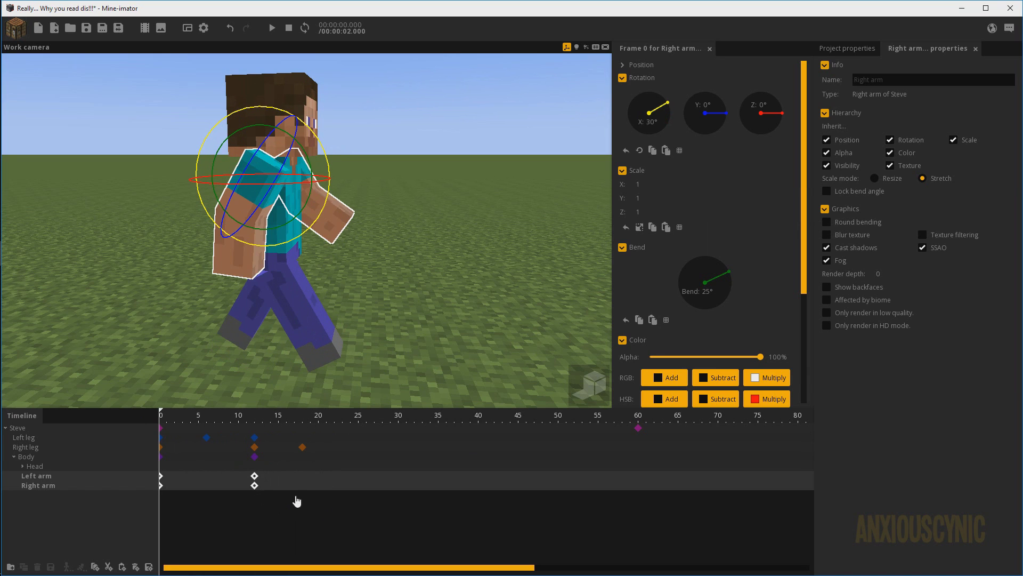
# Step: Set the bend of the Right arm keyframe at frame 0 to 8°
pyautogui.click(192, 485)
pyautogui.click(159, 485)
pyautogui.moveTo(379, 315); pyautogui.dragTo(330, 188)
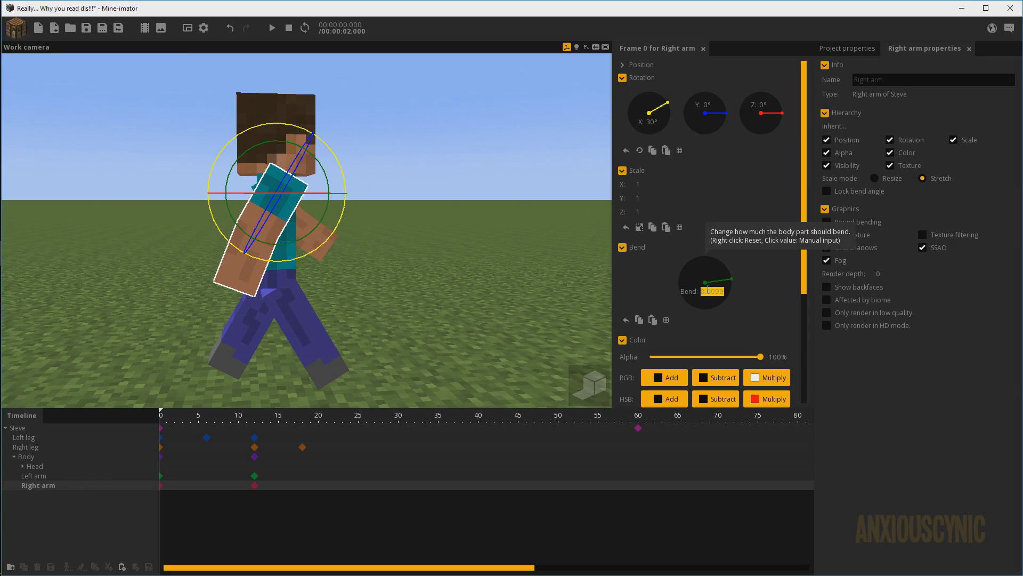
pyautogui.write('8')
pyautogui.press('Return')
# Step: Set the bend of the Left arm keyframe at frame 12 to 8°
pyautogui.click(255, 476)
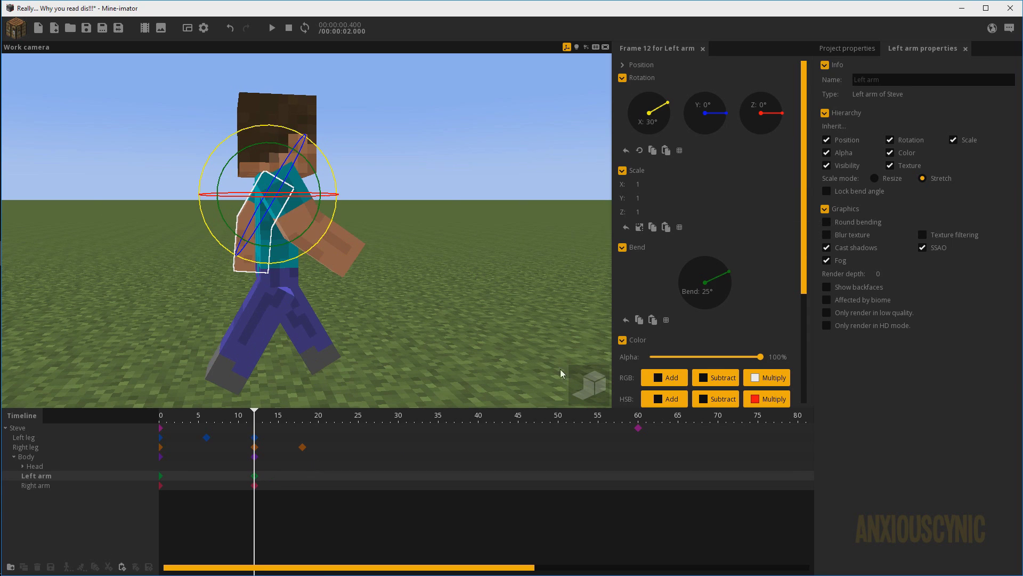
pyautogui.write('8')
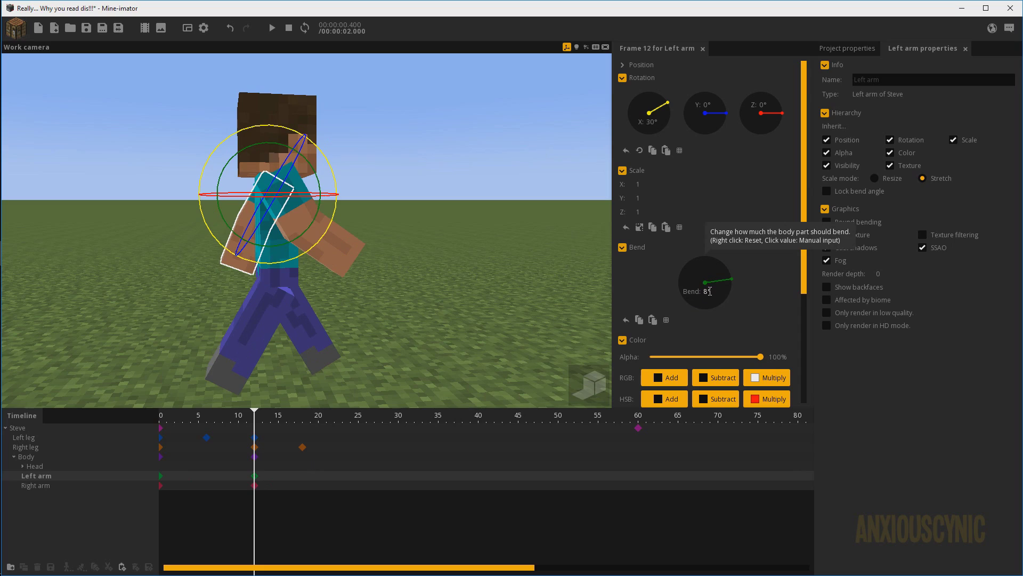
pyautogui.moveTo(487, 260); pyautogui.dragTo(426, 288)
pyautogui.moveTo(527, 266); pyautogui.dragTo(485, 261, button='middle')
pyautogui.moveTo(390, 307); pyautogui.dragTo(394, 308, button='middle')
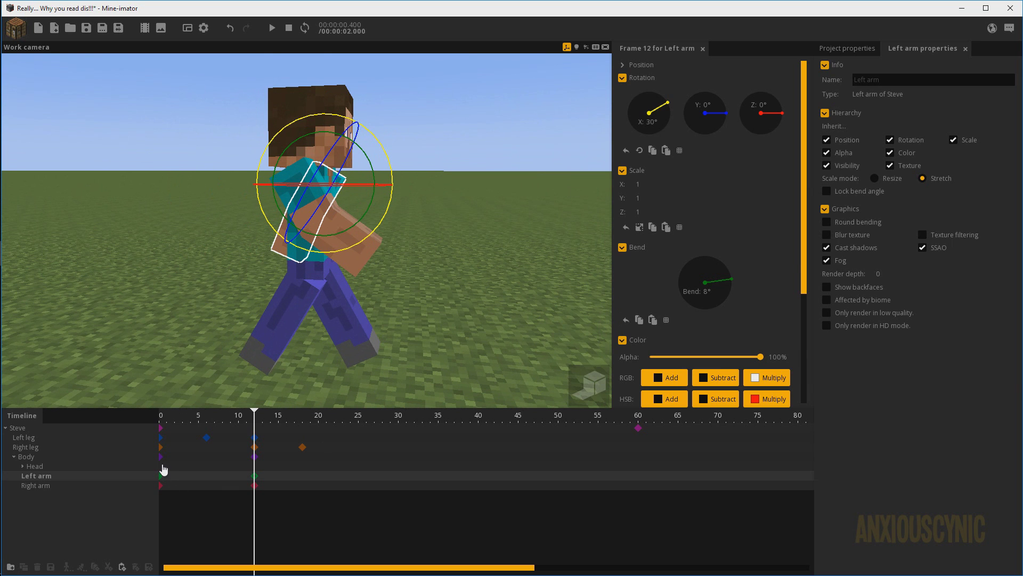
# Step: Add a Head keyframe at frame 0 with an X rotation of 2°
pyautogui.click(162, 467)
pyautogui.moveTo(449, 286)
pyautogui.mouseDown(button='middle')
pyautogui.moveTo(483, 288)
pyautogui.moveTo(435, 274)
pyautogui.mouseUp(button='middle')
pyautogui.moveTo(364, 118); pyautogui.dragTo(360, 117)
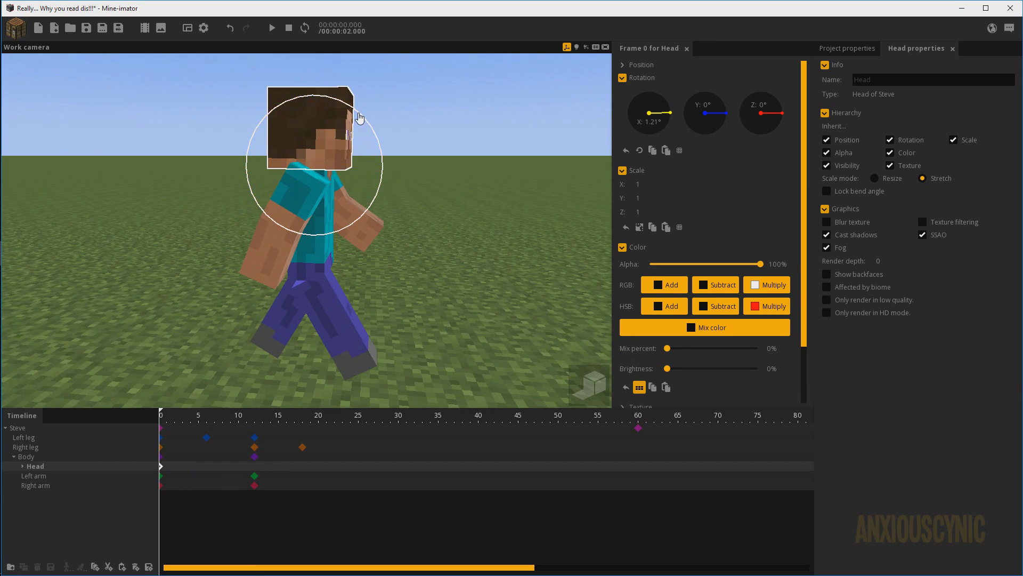
pyautogui.click(655, 121)
pyautogui.write('2')
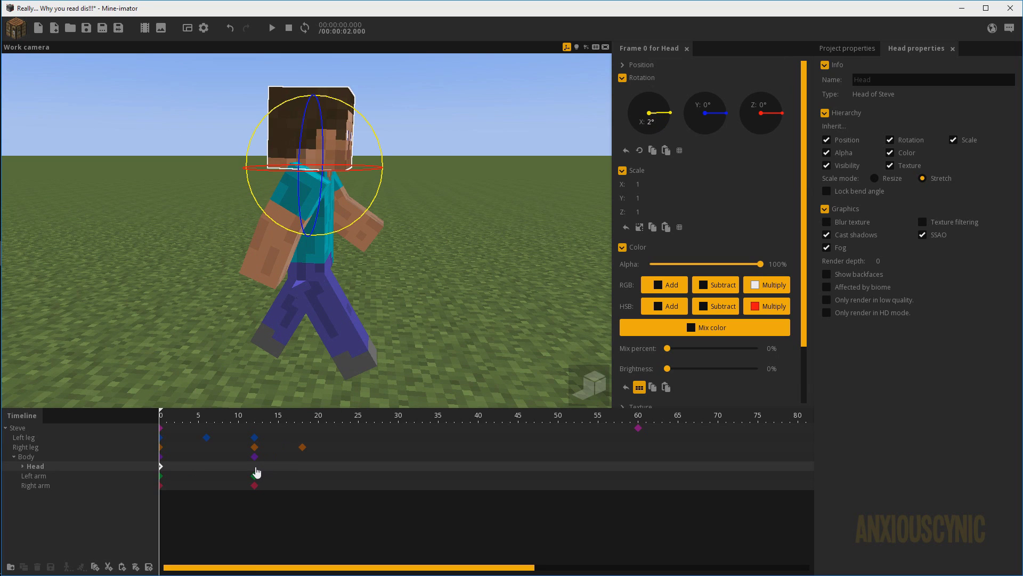
# Step: Check the Body's rotation at frame 0 and set the Head's Z rotation there to 1°
pyautogui.moveTo(401, 304); pyautogui.dragTo(298, 303)
pyautogui.moveTo(401, 304); pyautogui.dragTo(352, 283, button='right')
pyautogui.click(386, 274)
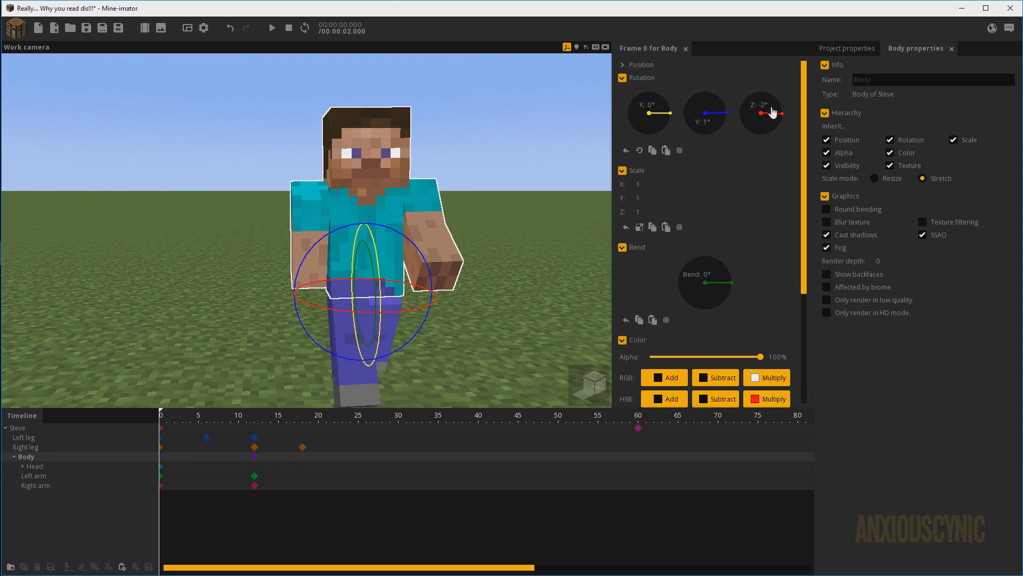
pyautogui.click(371, 157)
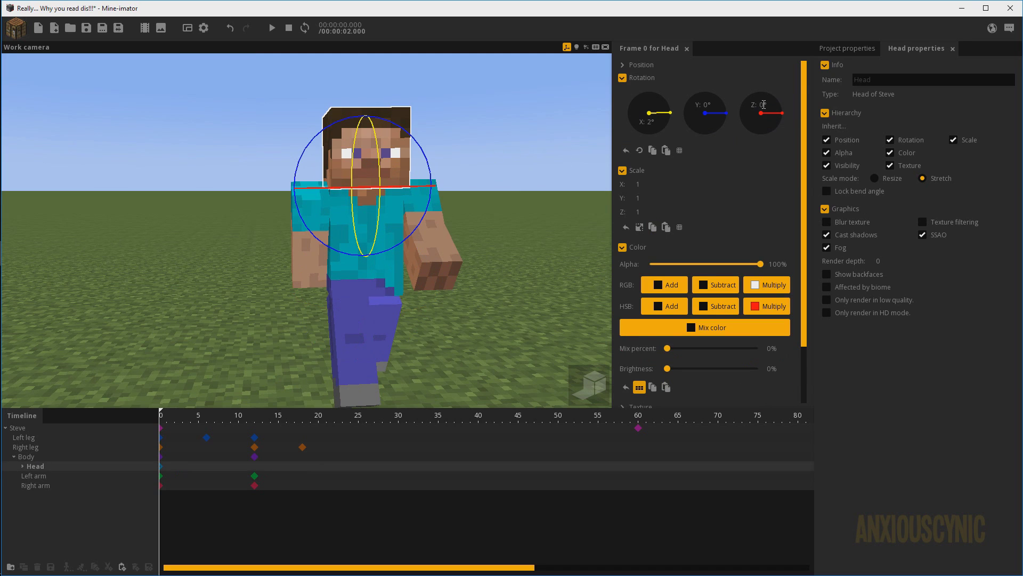
pyautogui.click(763, 104)
pyautogui.write('1')
pyautogui.press('Return')
# Step: Add a Head keyframe at frame 12 with a Z rotation of -1°
pyautogui.click(259, 470)
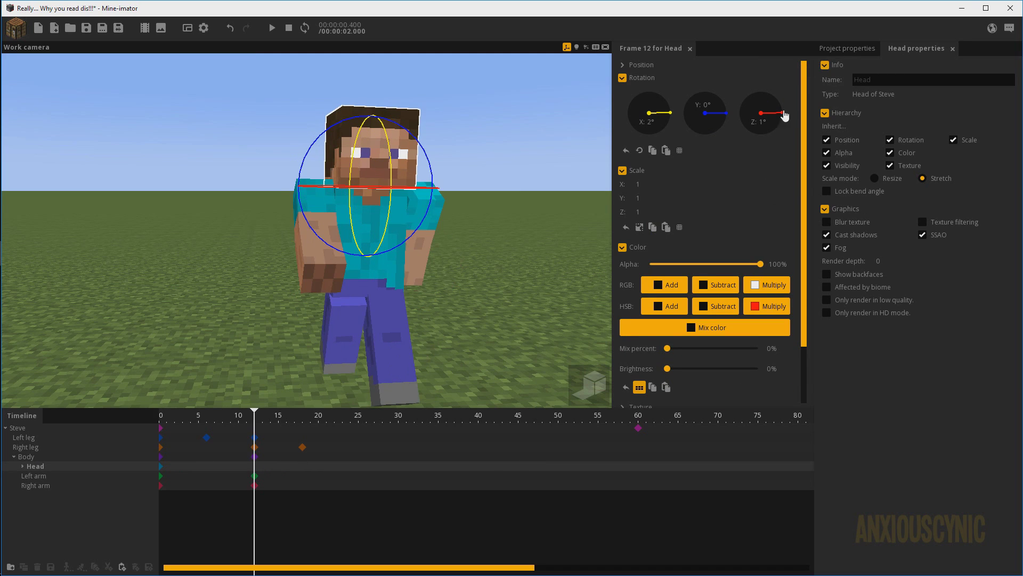
pyautogui.click(761, 124)
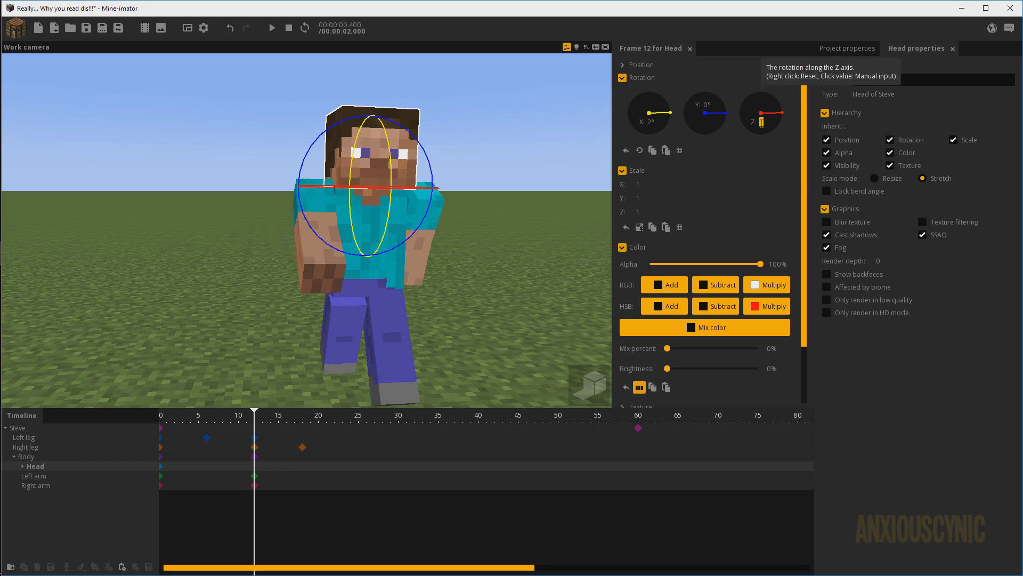
pyautogui.write('-1')
# Step: Play back the walk from frame 0 to review the head motion and save the project
pyautogui.click(161, 415)
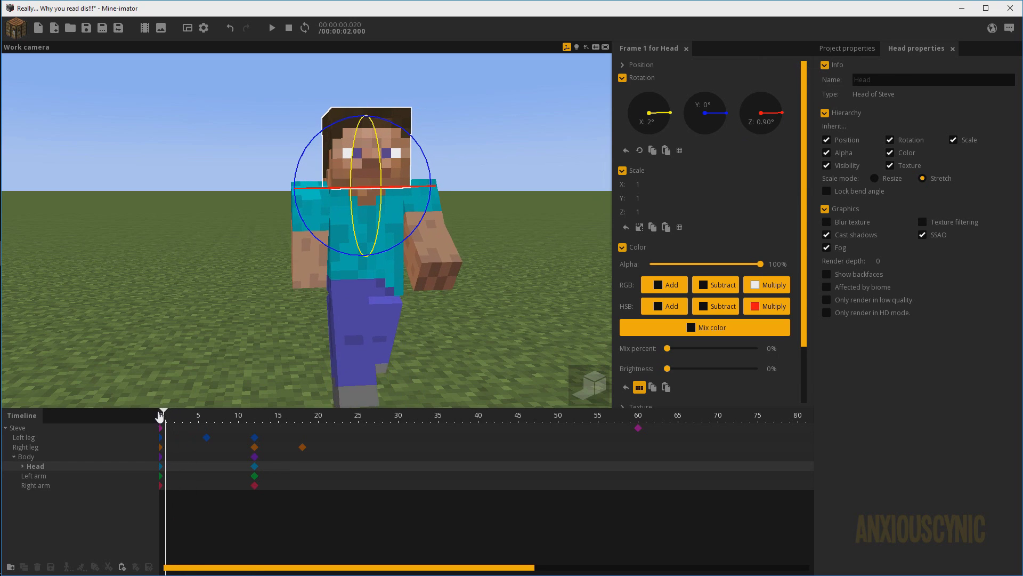
pyautogui.press('space')
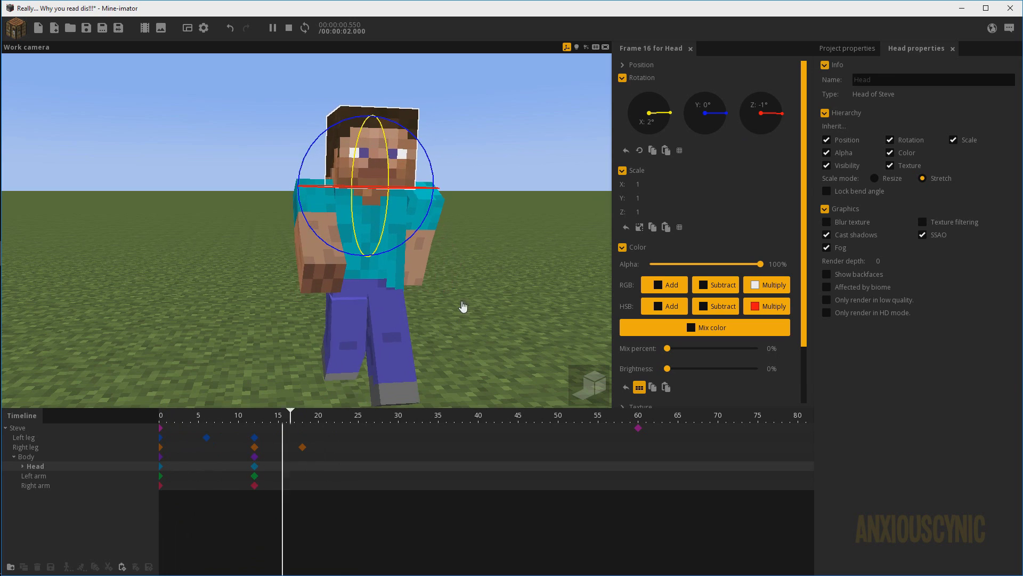
pyautogui.press('space')
pyautogui.hotkey('ctrl', 's')
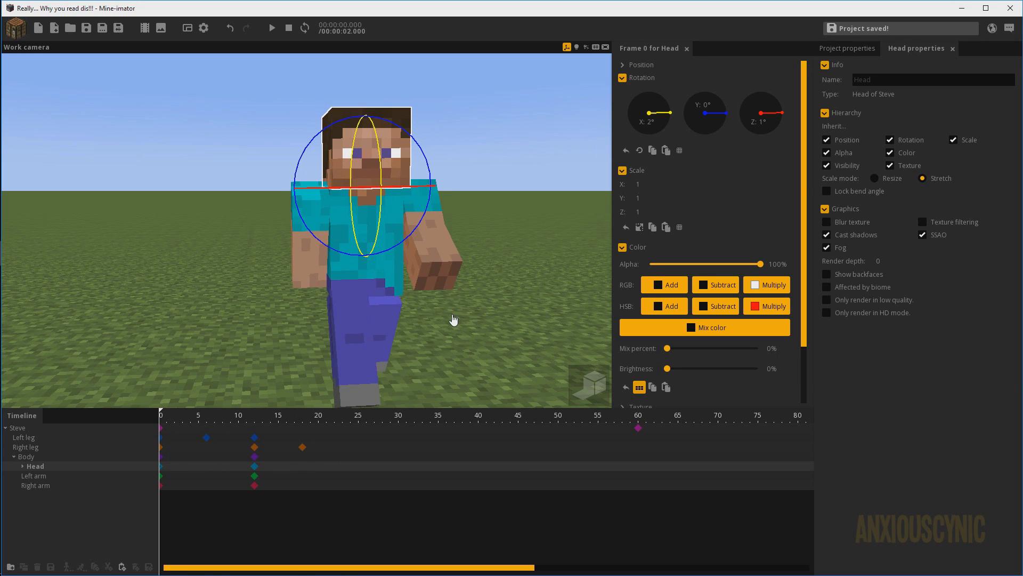
# Step: Change the transition of all Left arm and Right arm keyframes to Ease in and out (sine)
pyautogui.moveTo(275, 484); pyautogui.dragTo(146, 484)
pyautogui.moveTo(802, 263); pyautogui.dragTo(802, 371)
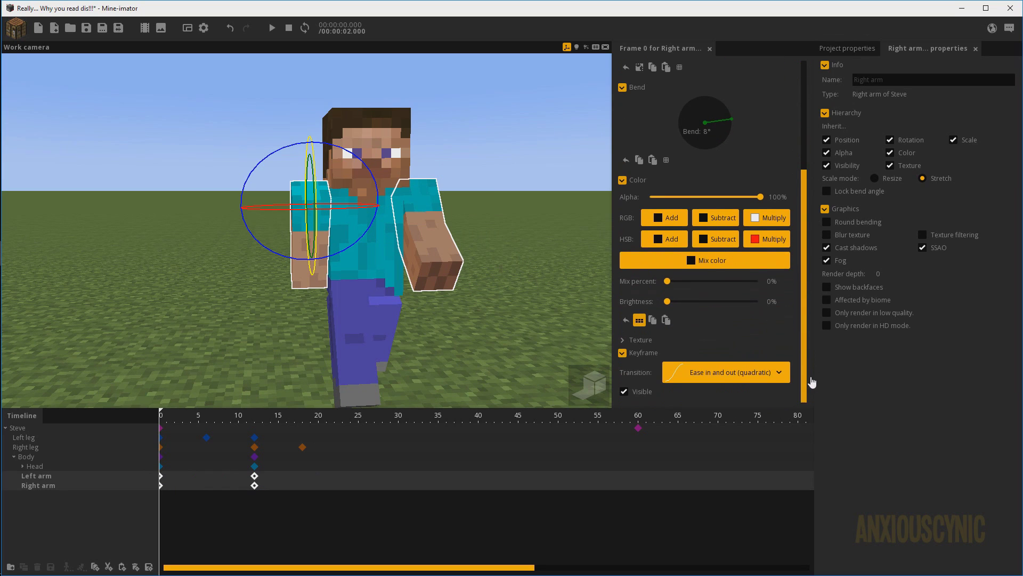
pyautogui.click(733, 373)
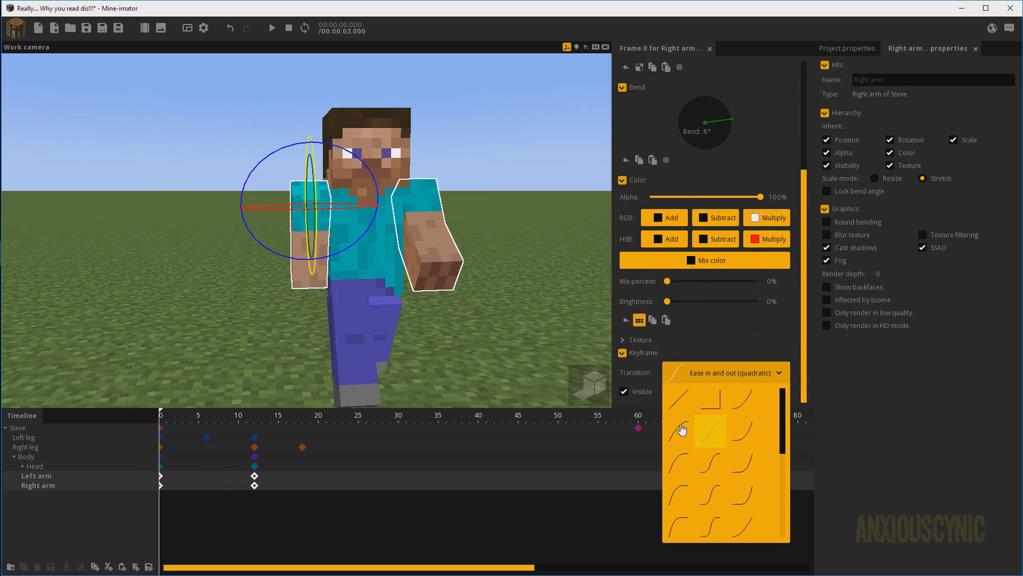
pyautogui.scroll(-2, 683, 429)
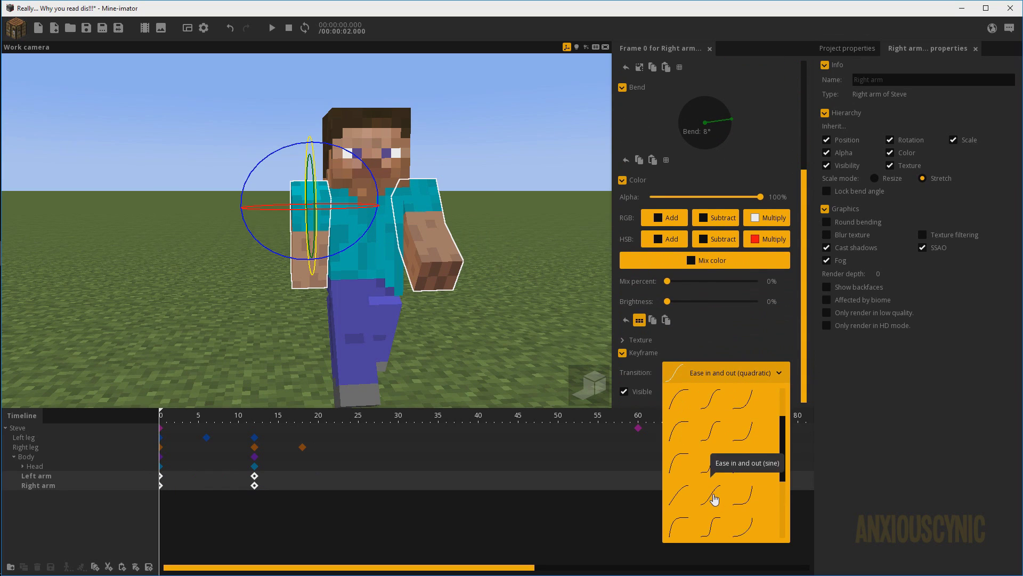
pyautogui.click(714, 498)
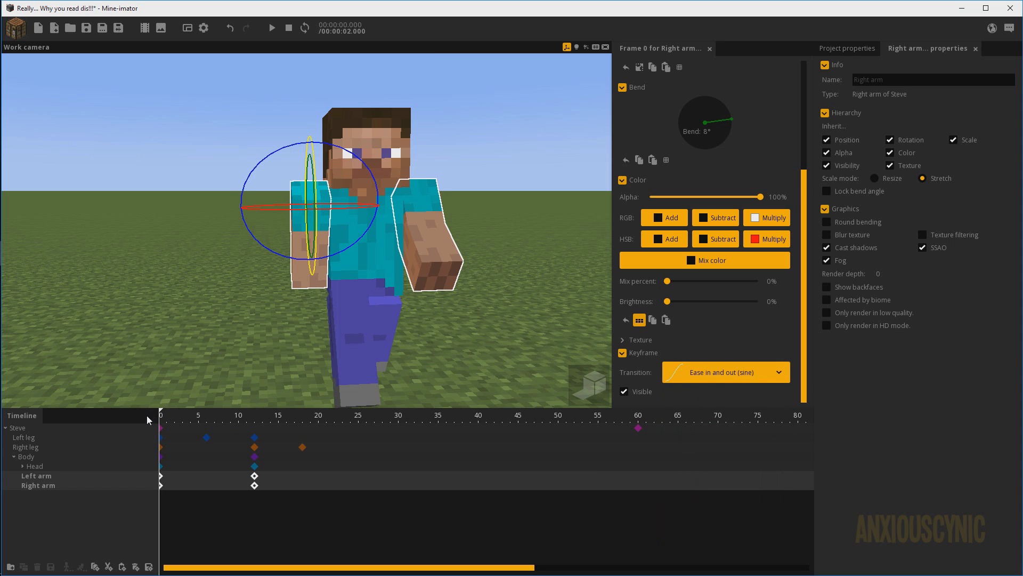
# Step: Play back the walk to review the arm swing, deselect everything and save the project
pyautogui.press('space')
pyautogui.press('space')
pyautogui.press('space')
pyautogui.press('space')
pyautogui.moveTo(421, 299)
pyautogui.mouseDown()
pyautogui.moveTo(554, 291)
pyautogui.moveTo(425, 298)
pyautogui.mouseUp()
pyautogui.click(450, 300)
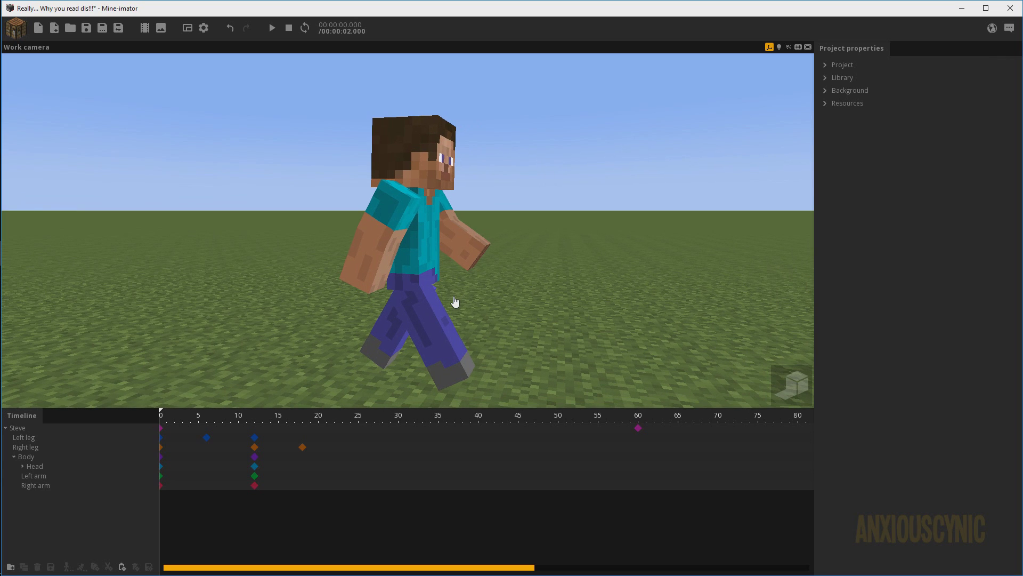
pyautogui.click(83, 32)
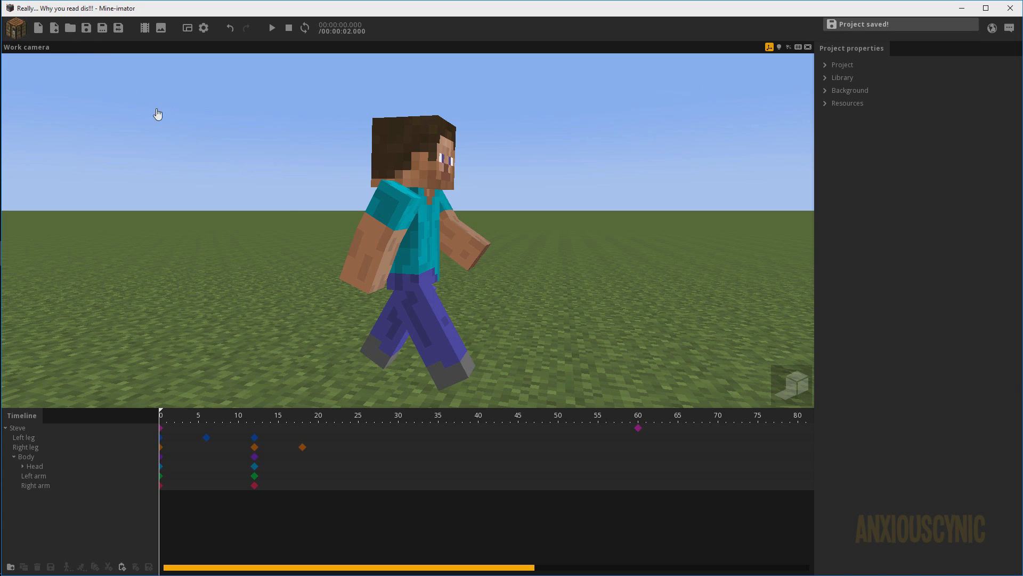
# Step: Return to frame 0 and play back the walk cycle from the side
pyautogui.moveTo(509, 231); pyautogui.dragTo(513, 223, button='right')
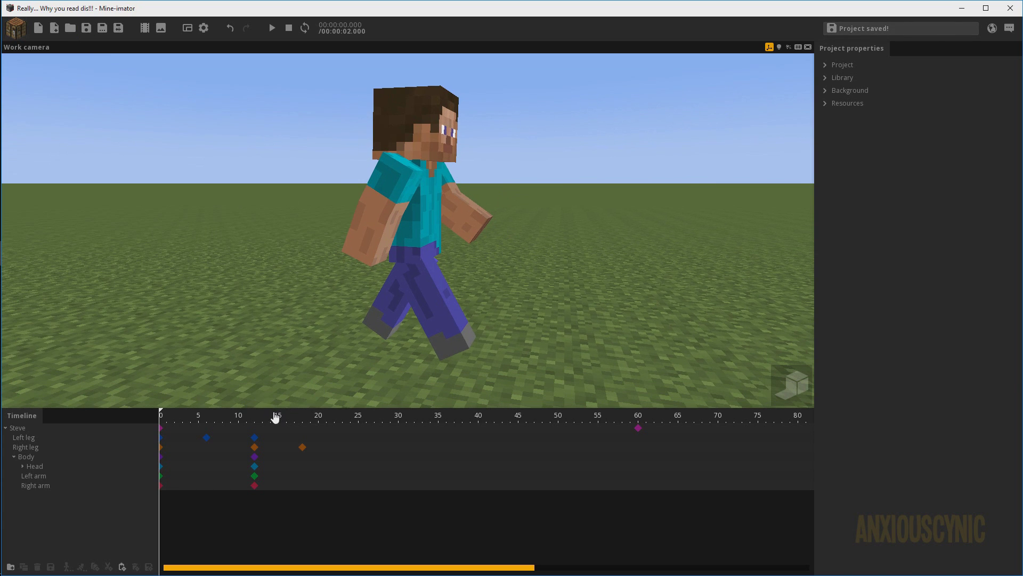
pyautogui.moveTo(271, 413); pyautogui.dragTo(142, 413)
pyautogui.press('space')
pyautogui.press('space')
# Step: Copy all leg, body, head and arm keyframes of the walk cycle and paste them starting at frame 24
pyautogui.moveTo(323, 433); pyautogui.dragTo(153, 495)
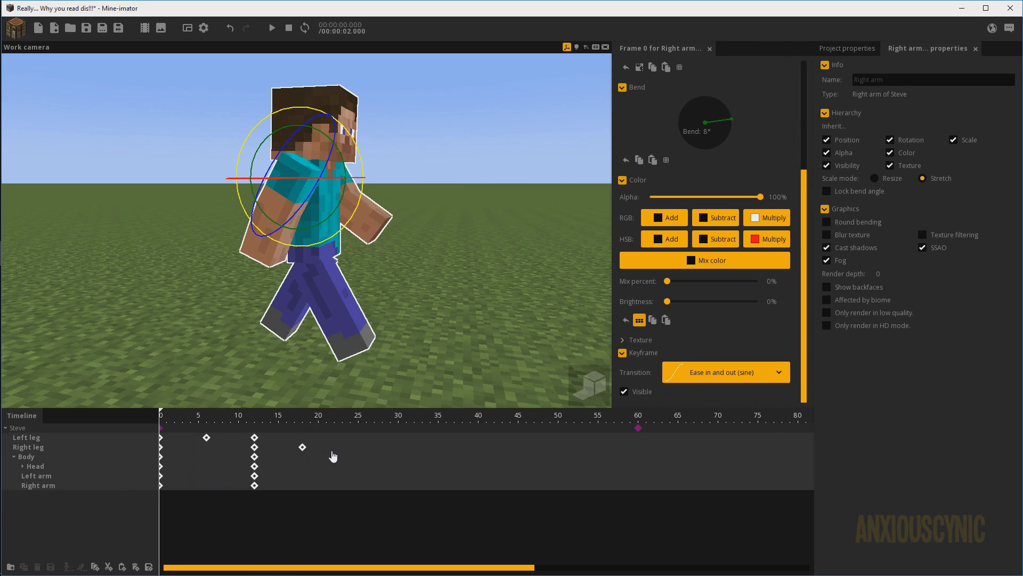
pyautogui.hotkey('ctrl', 'c')
pyautogui.hotkey('ctrl', 'v')
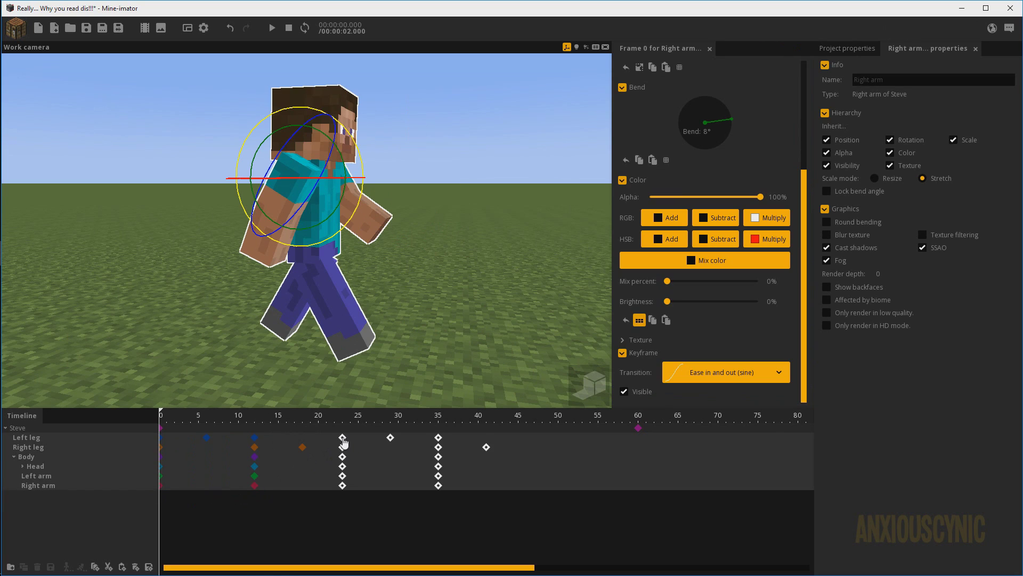
pyautogui.moveTo(344, 442); pyautogui.dragTo(351, 438)
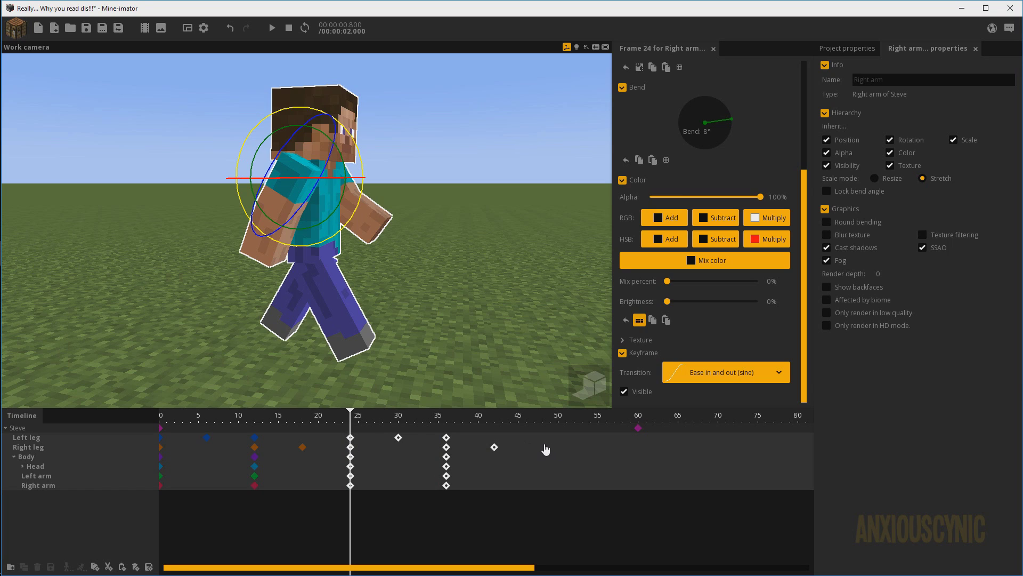
# Step: Paste two more copies of the walk keyframes starting at frames 48 and 72
pyautogui.hotkey('ctrl', 'v')
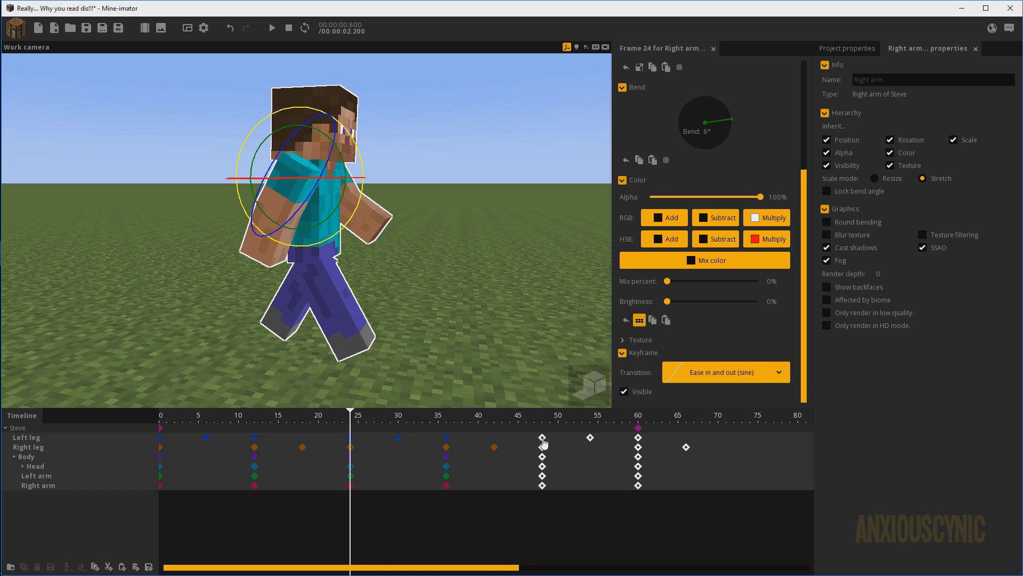
pyautogui.hotkey('ctrl', 'v')
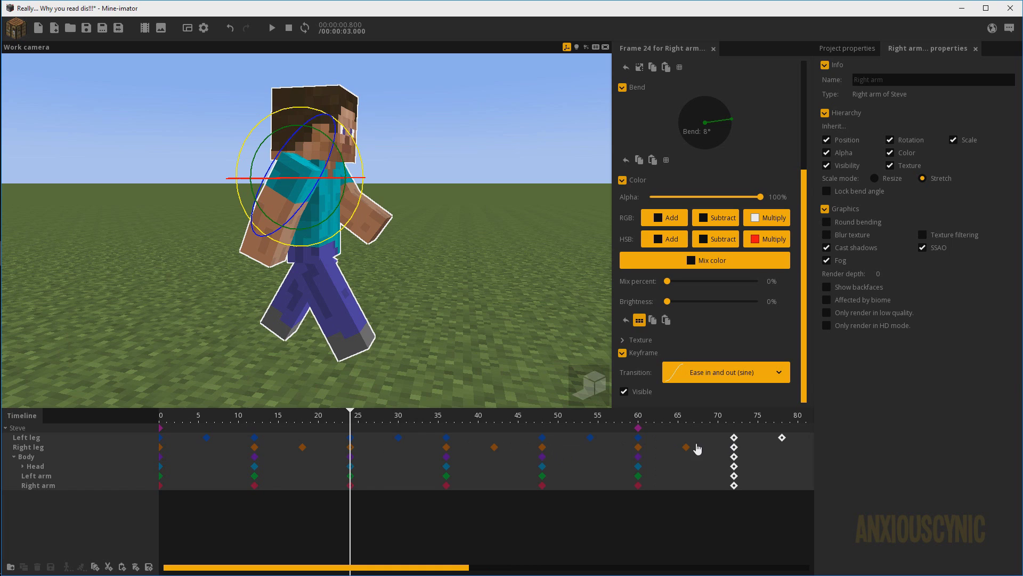
# Step: Deselect the keyframes and play back the extended walk to review the repeated cycles
pyautogui.keyDown('ctrl'); pyautogui.scroll(-3, 504, 439); pyautogui.keyUp('ctrl')
pyautogui.click(509, 254)
pyautogui.press('space')
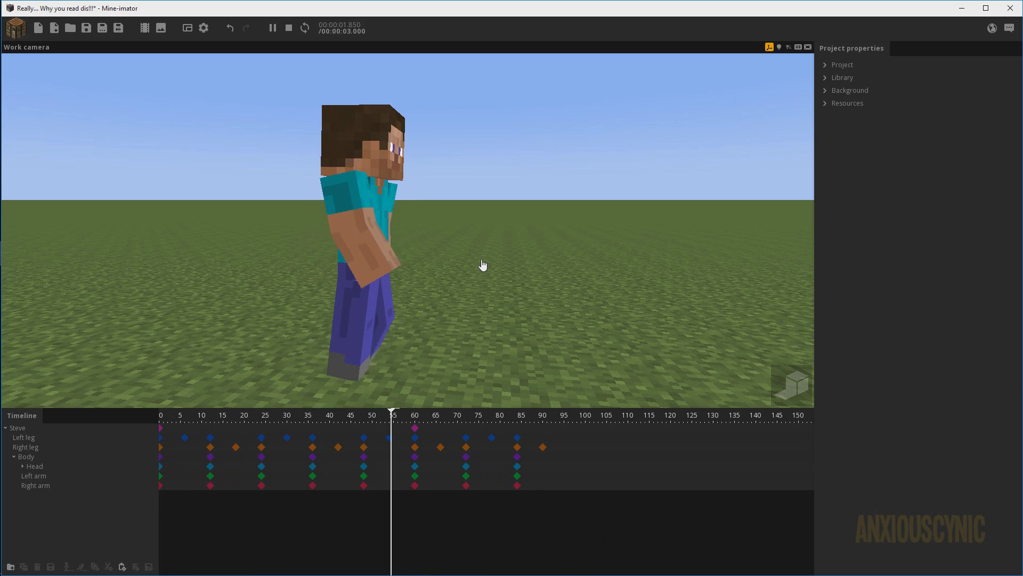
pyautogui.press('space')
# Step: Select all of the body's keyframes and set their transition to Ease in and out (sine)
pyautogui.click(210, 456)
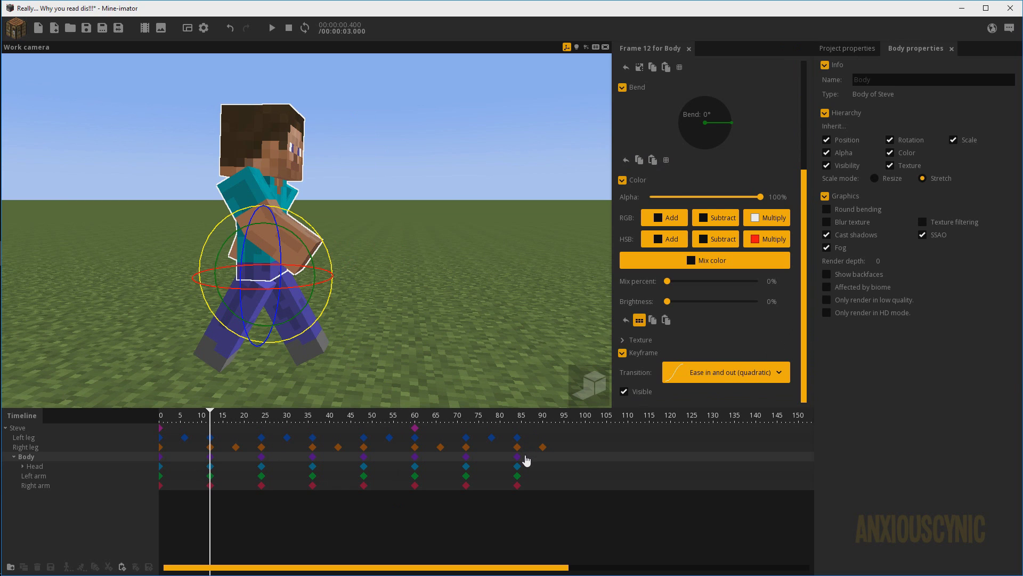
pyautogui.moveTo(532, 459); pyautogui.dragTo(146, 464)
pyautogui.click(713, 373)
pyautogui.scroll(-4, 718, 406)
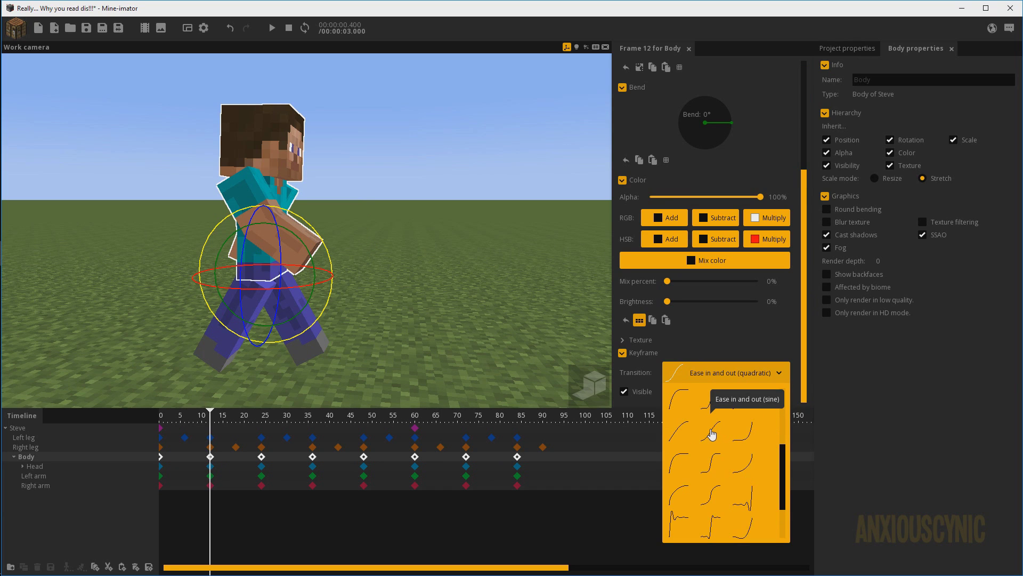
pyautogui.click(712, 434)
# Step: Return to frame 0, deselect the keyframes and play back the walk to check the body motion
pyautogui.moveTo(282, 418); pyautogui.dragTo(109, 411)
pyautogui.click(498, 243)
pyautogui.press('space')
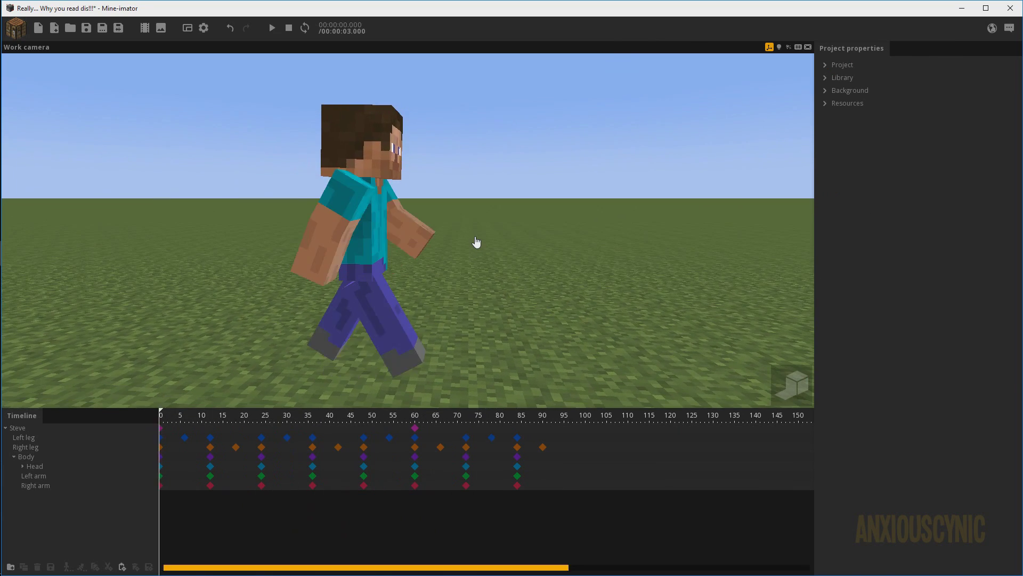
pyautogui.press('space')
# Step: Select all of the head's keyframes and change their transition to an ease in and out curve
pyautogui.click(161, 467)
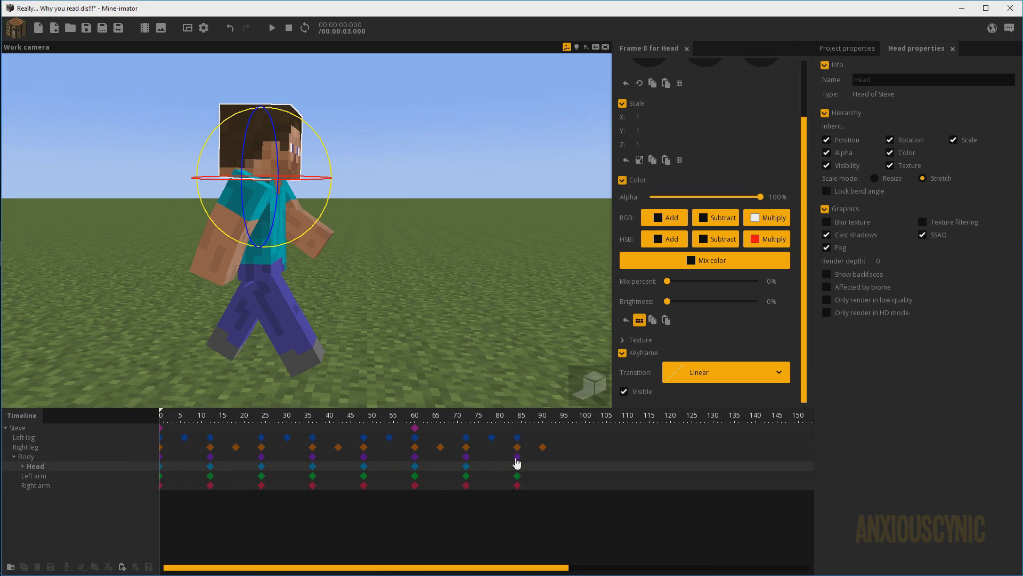
pyautogui.moveTo(529, 473); pyautogui.dragTo(155, 469)
pyautogui.click(727, 366)
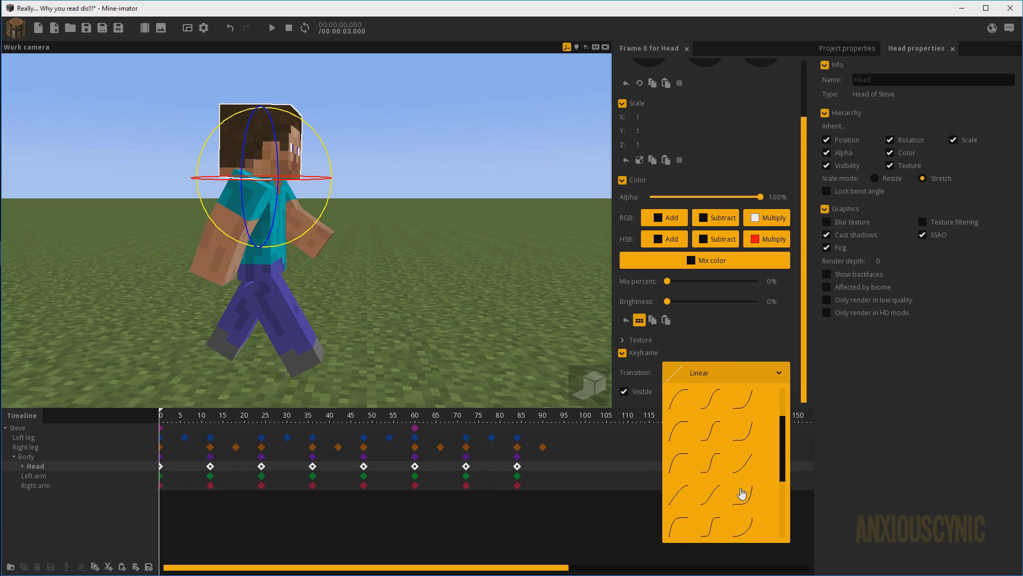
pyautogui.click(719, 496)
# Step: Play back the walk from frame 0 with nothing selected, viewing Steve from the side and the front
pyautogui.moveTo(310, 419); pyautogui.dragTo(158, 422)
pyautogui.click(428, 520)
pyautogui.moveTo(300, 418); pyautogui.dragTo(112, 420)
pyautogui.press('space')
pyautogui.moveTo(462, 363); pyautogui.dragTo(272, 349)
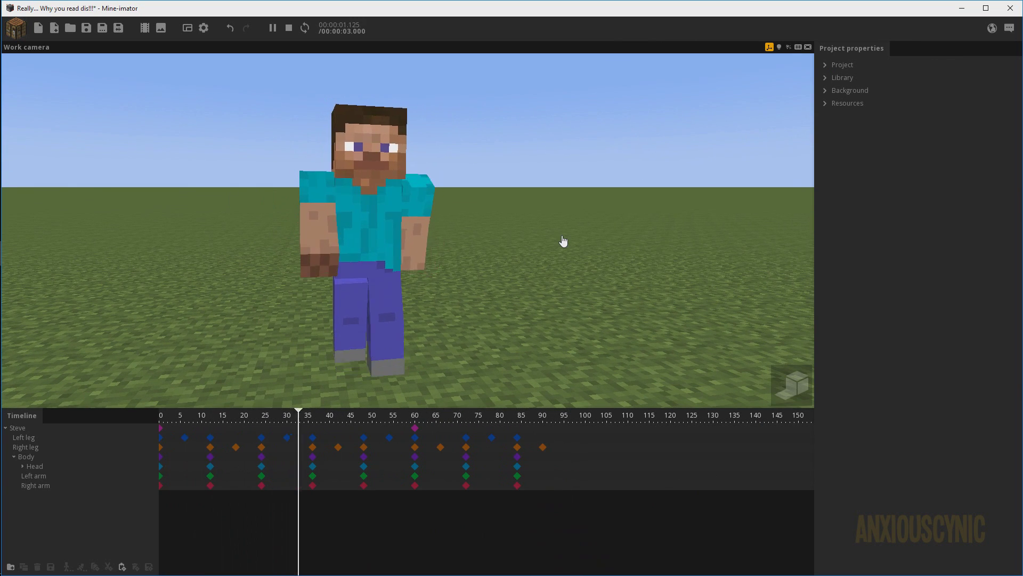
pyautogui.press('space')
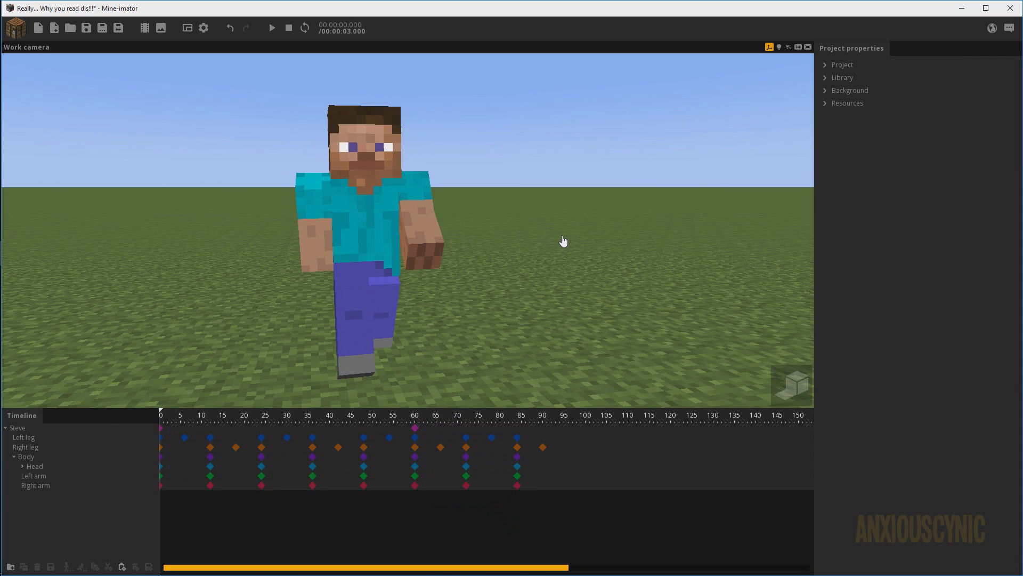
pyautogui.press('space')
# Step: Inspect the left arm's keyframe at frame 12 and undo back to the single walk cycle before the pasted copies
pyautogui.click(210, 476)
pyautogui.moveTo(401, 283); pyautogui.dragTo(362, 316)
pyautogui.scroll(2, 398, 283)
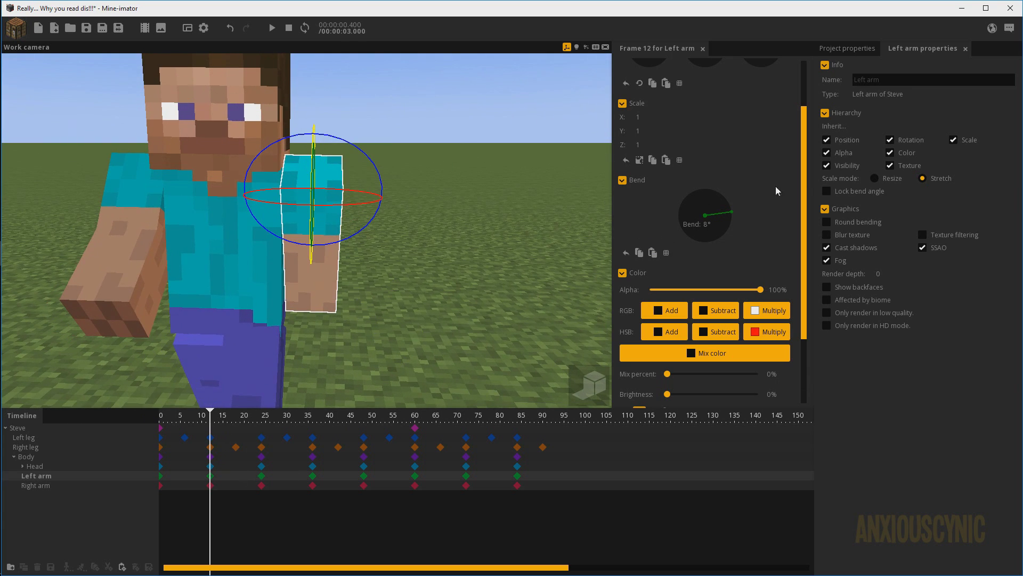
pyautogui.scroll(3, 782, 181)
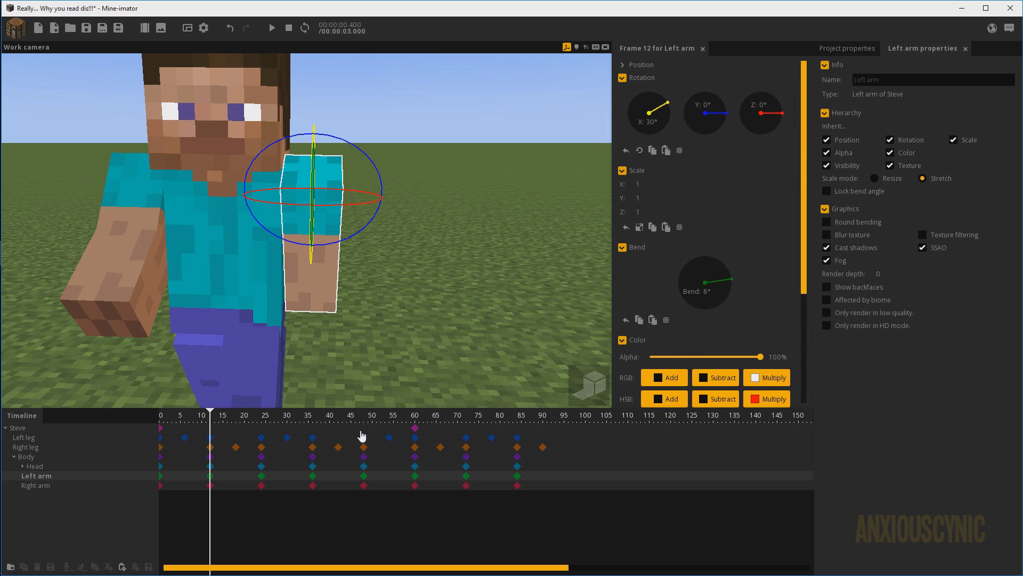
pyautogui.moveTo(280, 414)
pyautogui.mouseDown()
pyautogui.moveTo(252, 418)
pyautogui.moveTo(282, 413)
pyautogui.mouseUp()
pyautogui.hotkey('ctrl', 'z')
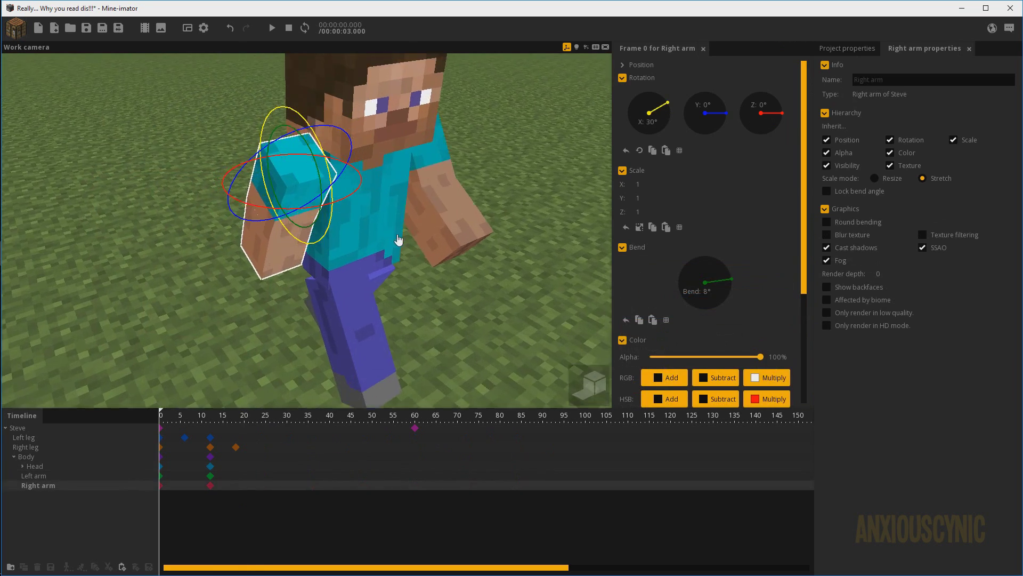
# Step: Set the right arm's Z rotation to -2° at frame 0
pyautogui.moveTo(397, 235); pyautogui.dragTo(414, 233)
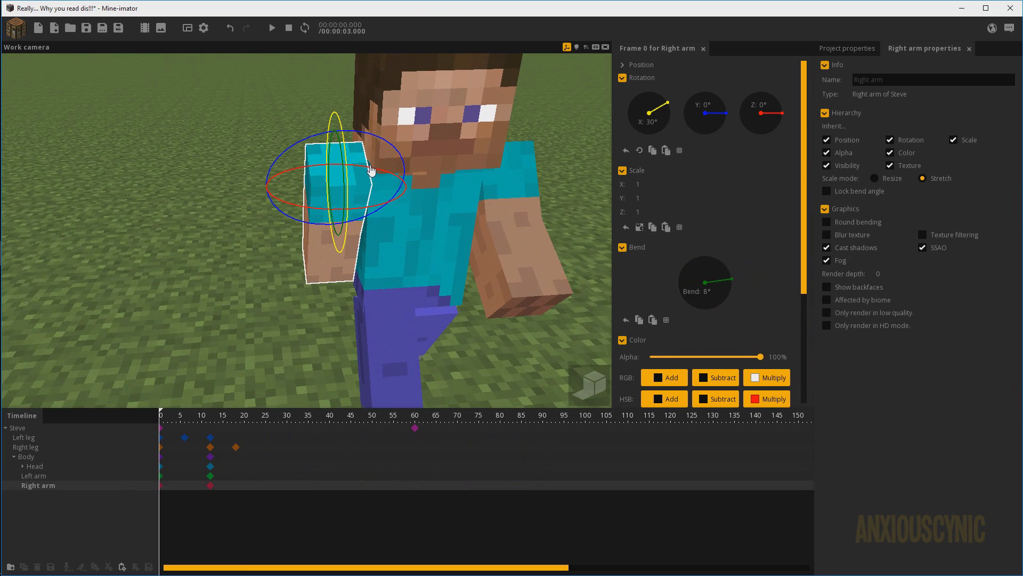
pyautogui.moveTo(372, 169); pyautogui.dragTo(372, 174)
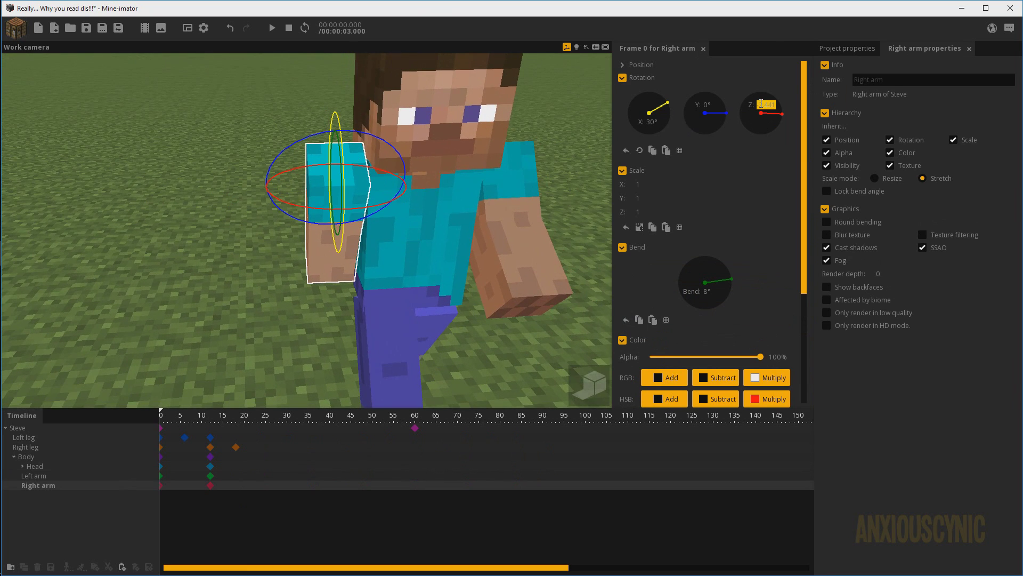
pyautogui.write('-2')
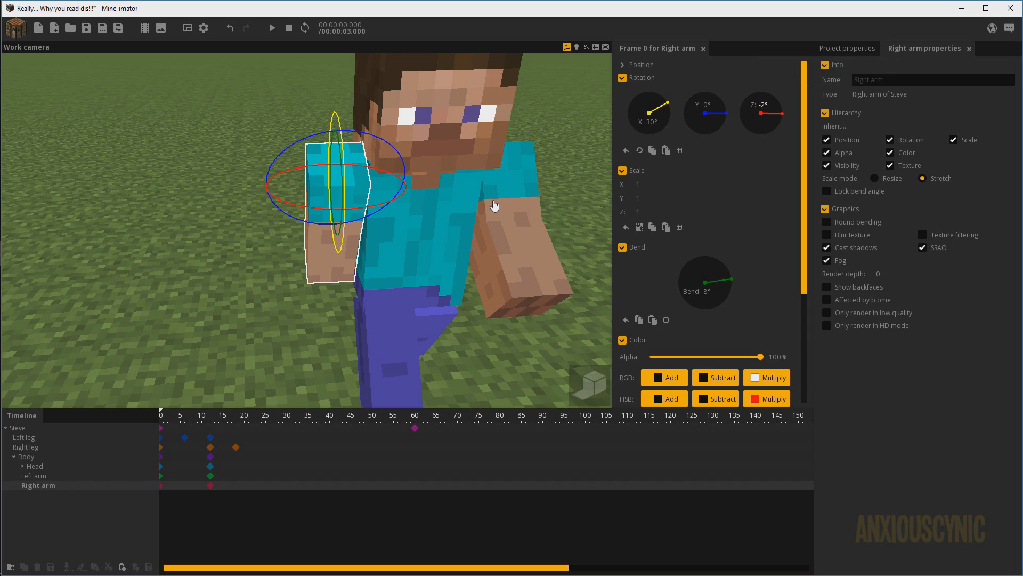
# Step: Select the left arm at frame 0 and set its Z rotation to -2°
pyautogui.click(498, 206)
pyautogui.moveTo(373, 271); pyautogui.dragTo(349, 199)
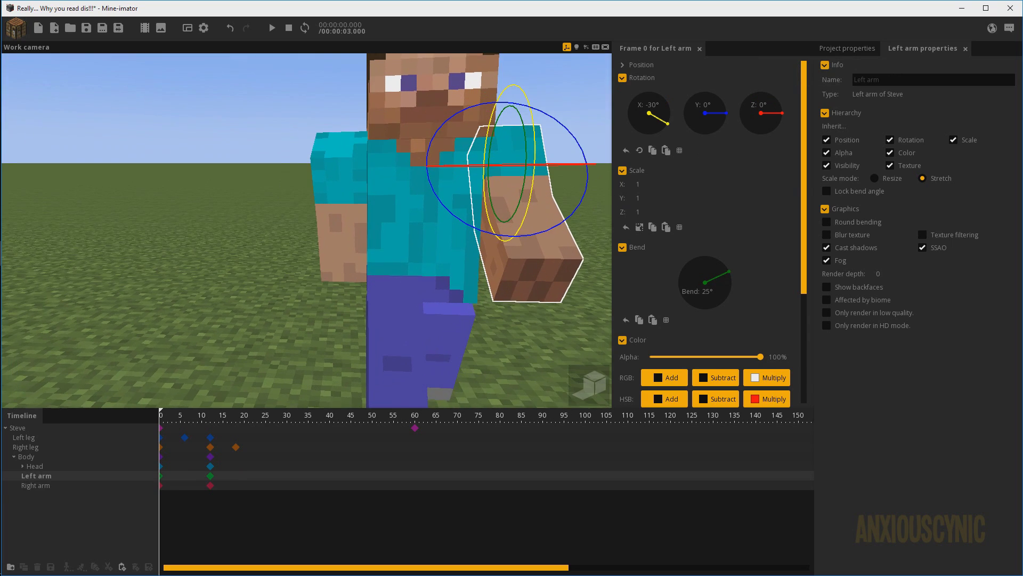
pyautogui.moveTo(339, 252); pyautogui.dragTo(358, 185, button='middle')
pyautogui.moveTo(489, 123); pyautogui.dragTo(356, 199, button='middle')
pyautogui.moveTo(392, 265); pyautogui.dragTo(357, 187, button='middle')
pyautogui.moveTo(345, 178); pyautogui.dragTo(350, 174)
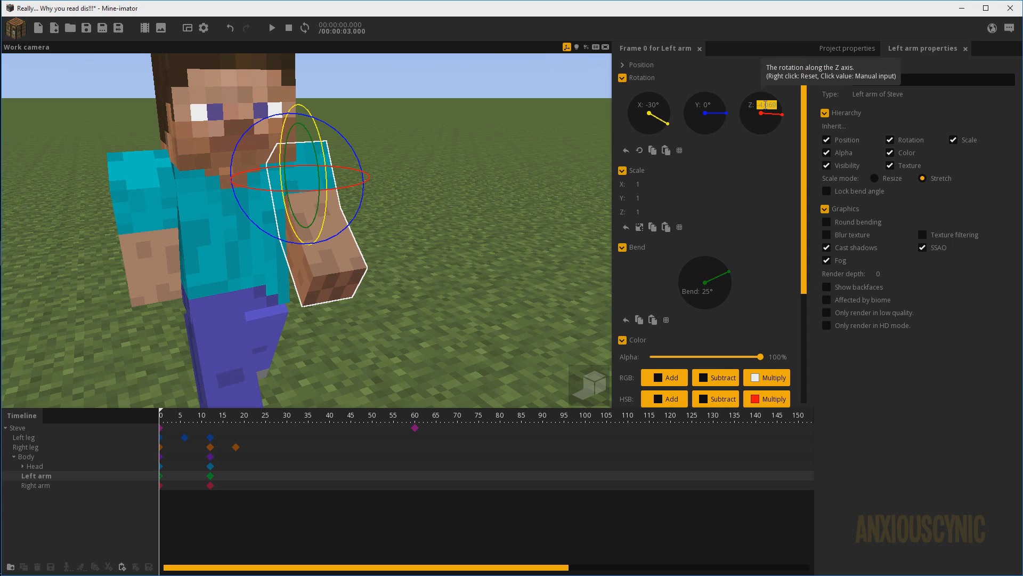
pyautogui.write('-2')
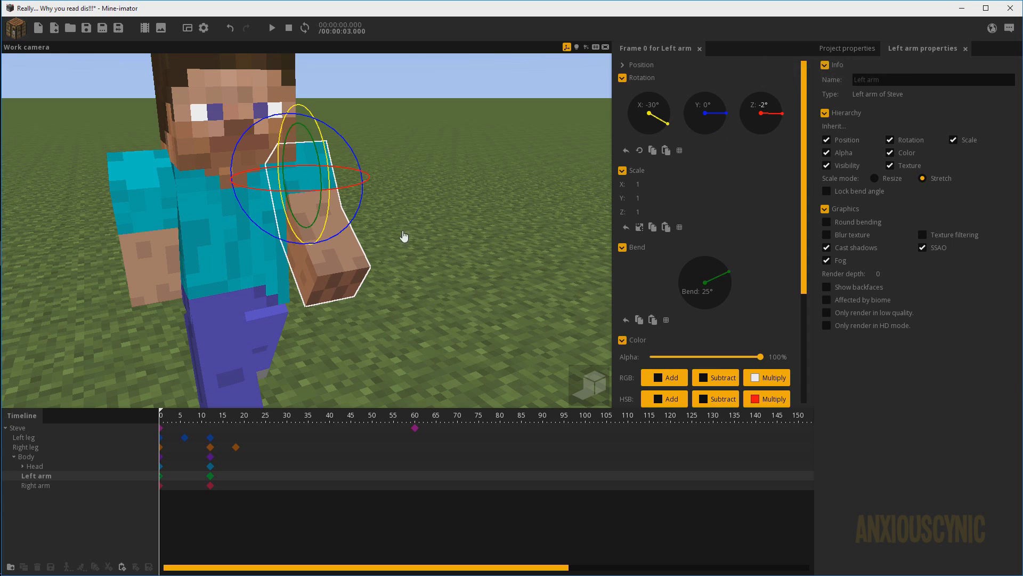
# Step: Set the left arm's Y rotation to 2° at frame 0, undoing the freehand rotation tried first
pyautogui.moveTo(404, 235); pyautogui.dragTo(385, 212)
pyautogui.moveTo(338, 164); pyautogui.dragTo(362, 145)
pyautogui.hotkey('ctrl', 'z')
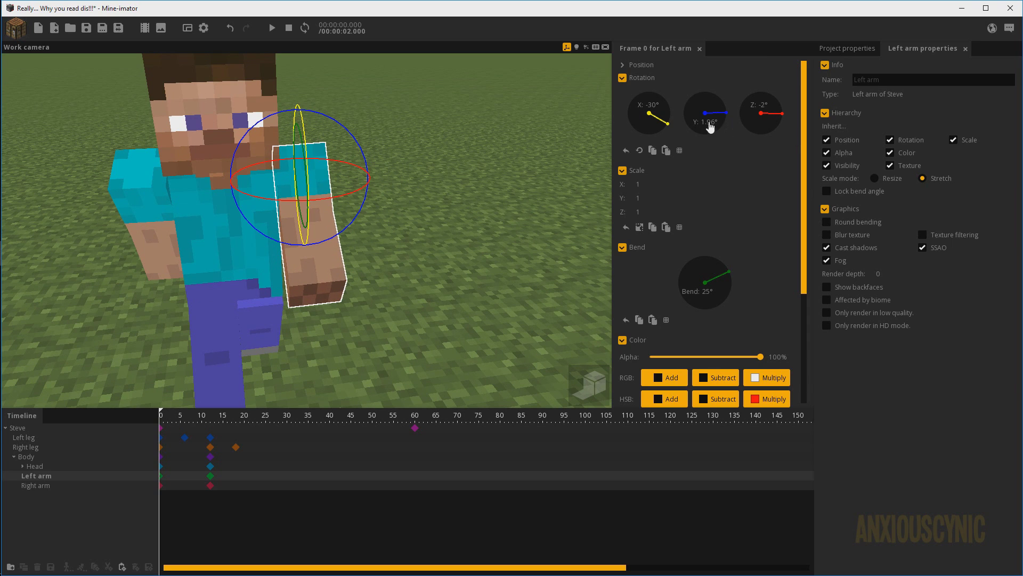
pyautogui.write('2')
pyautogui.press('Return')
# Step: Give the right arm's frame 12 keyframe a slight positive Z rotation and set its Y rotation to -2°
pyautogui.click(210, 485)
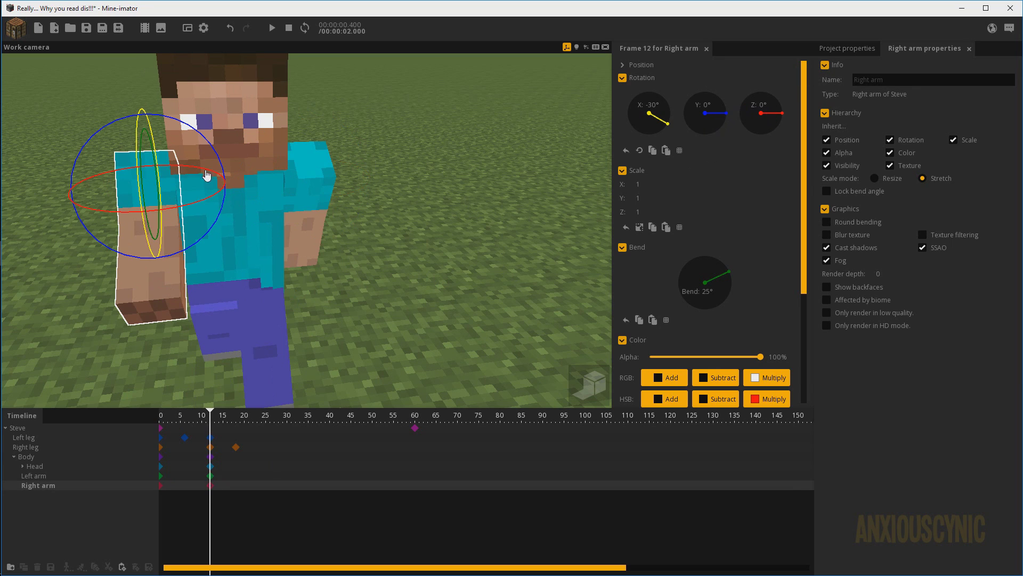
pyautogui.moveTo(203, 171); pyautogui.dragTo(200, 167)
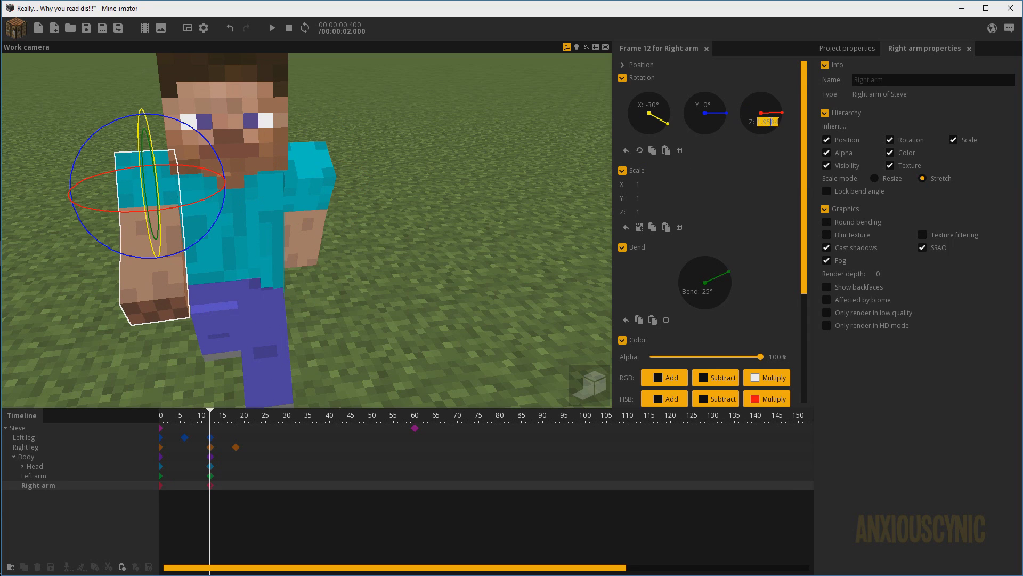
pyautogui.click(712, 105)
pyautogui.write('-2')
# Step: Play back the single walk cycle from frame 0, viewed from the front, to check the arm swing
pyautogui.moveTo(314, 292)
pyautogui.mouseDown()
pyautogui.moveTo(312, 283)
pyautogui.moveTo(314, 293)
pyautogui.moveTo(328, 281)
pyautogui.mouseUp()
pyautogui.scroll(-1, 329, 281)
pyautogui.moveTo(221, 420); pyautogui.dragTo(126, 416)
pyautogui.press('space')
pyautogui.press('space')
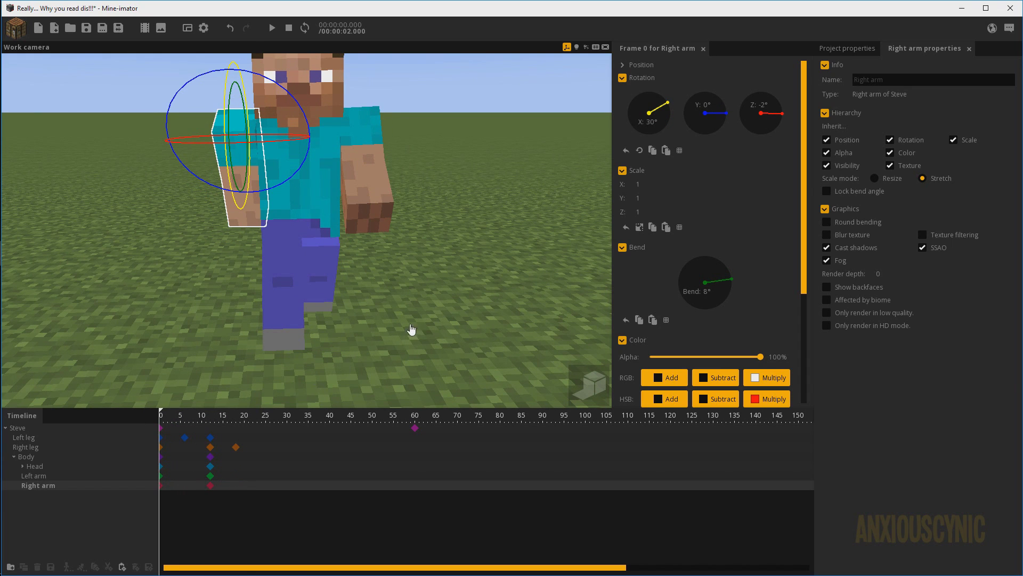
pyautogui.scroll(-5, 403, 311)
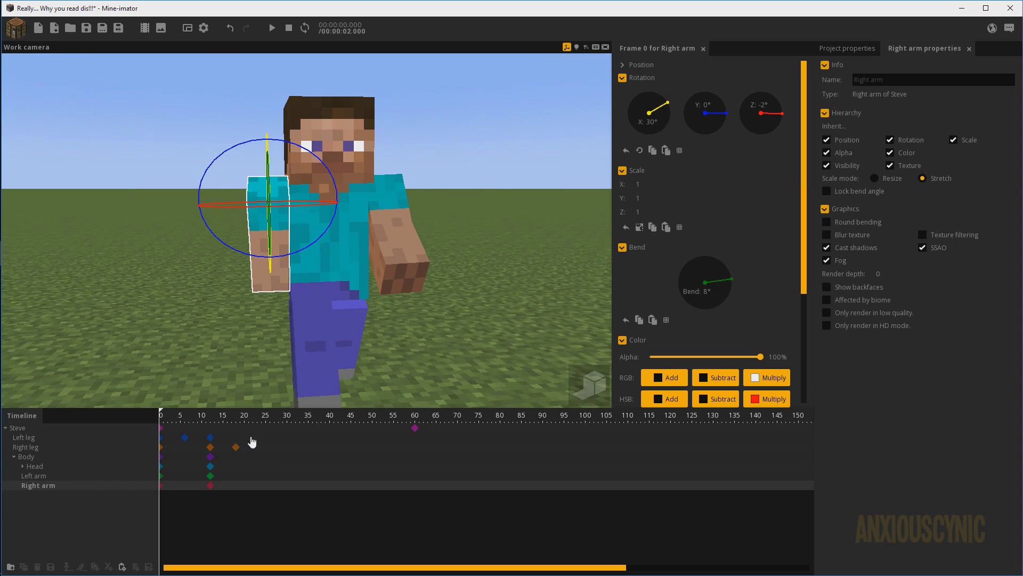
# Step: Copy all leg, body, head and arm keyframes of the adjusted cycle and paste them at frames 24, 48, 72 and 96
pyautogui.moveTo(250, 434); pyautogui.dragTo(199, 476)
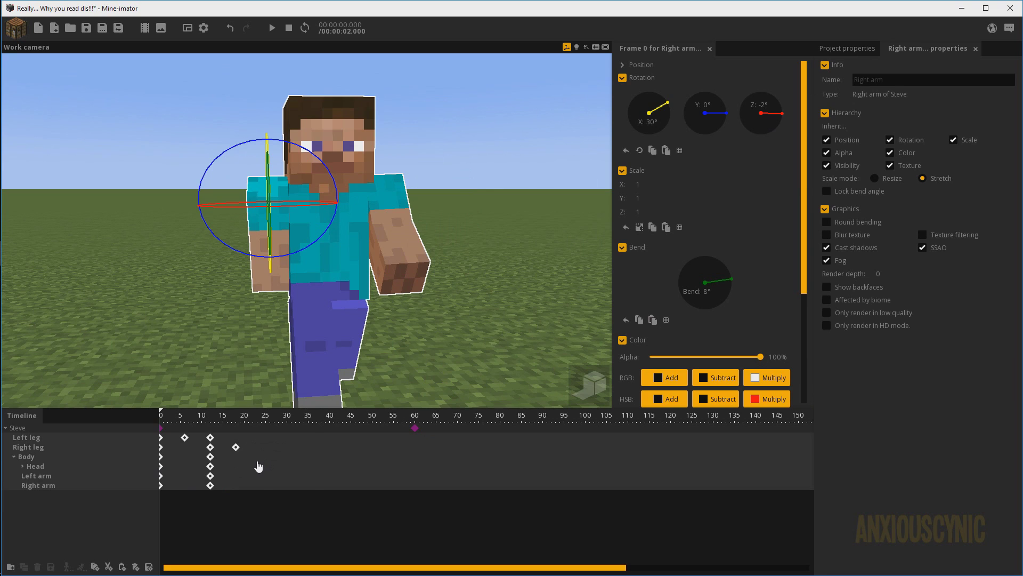
pyautogui.hotkey('ctrl', 'v')
pyautogui.scroll(2, 261, 456)
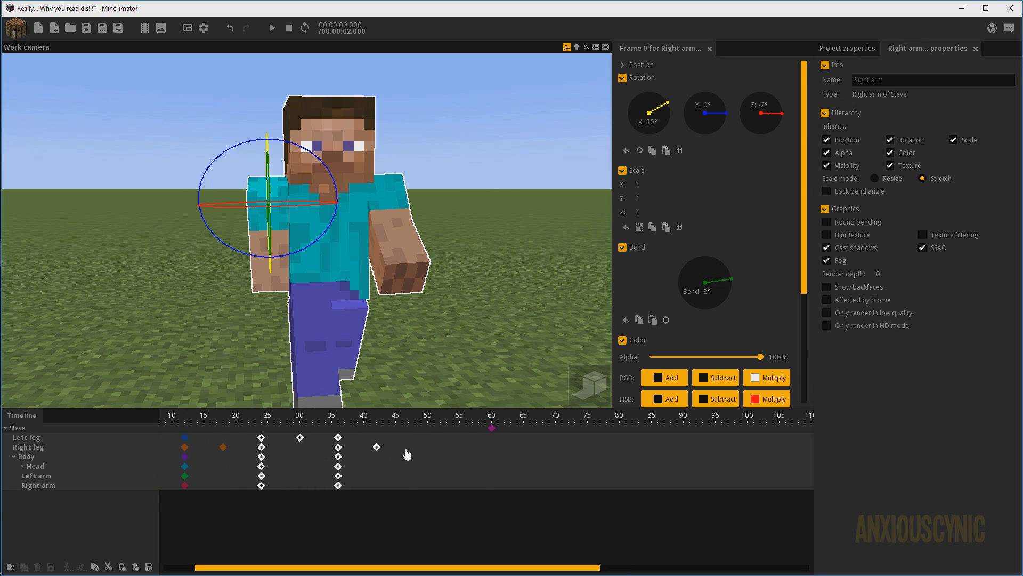
pyautogui.hotkey('ctrl', 'v')
pyautogui.moveTo(408, 437); pyautogui.dragTo(415, 437)
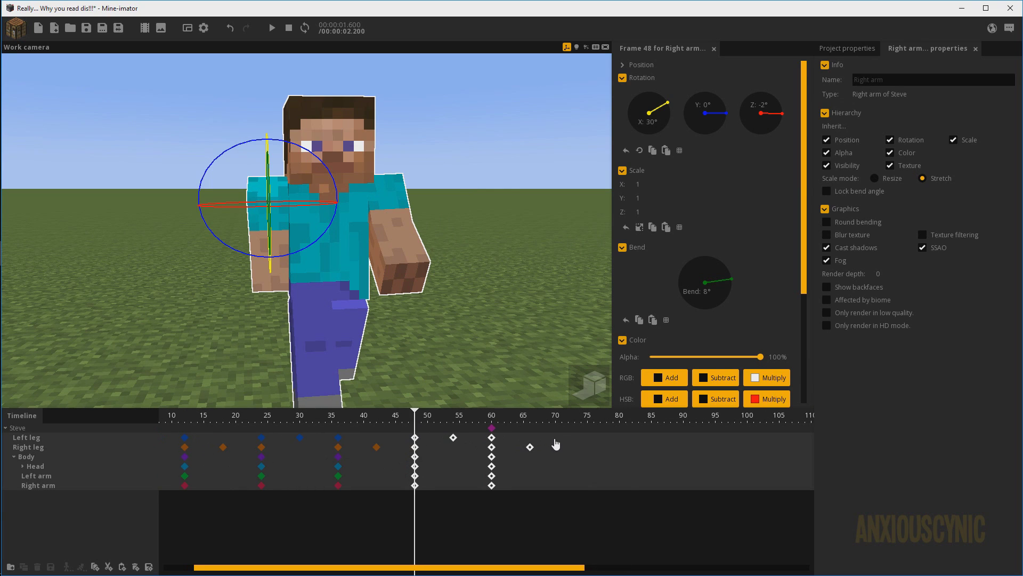
pyautogui.hotkey('ctrl', 'v')
pyautogui.click(569, 443)
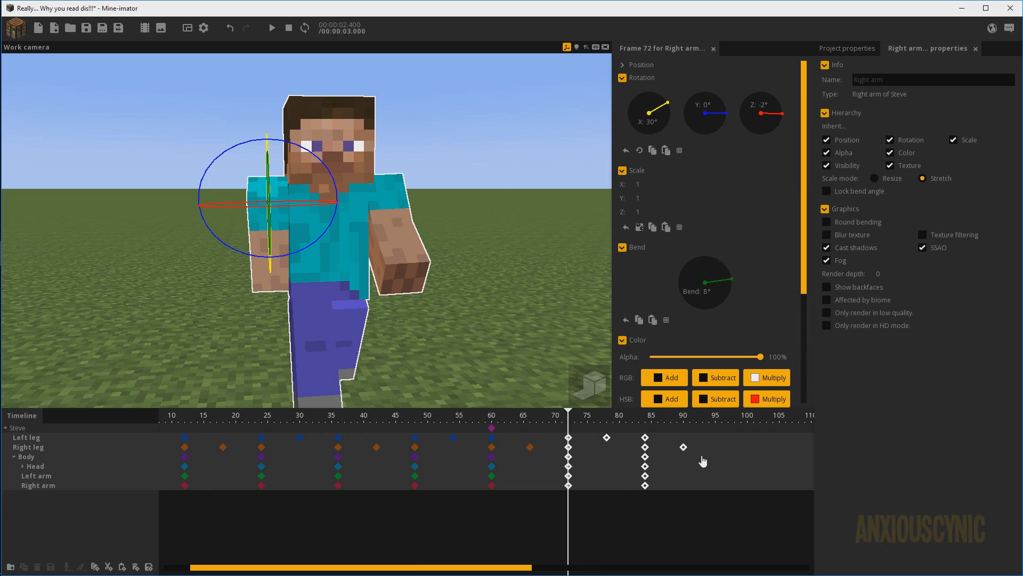
pyautogui.hotkey('ctrl', 'v')
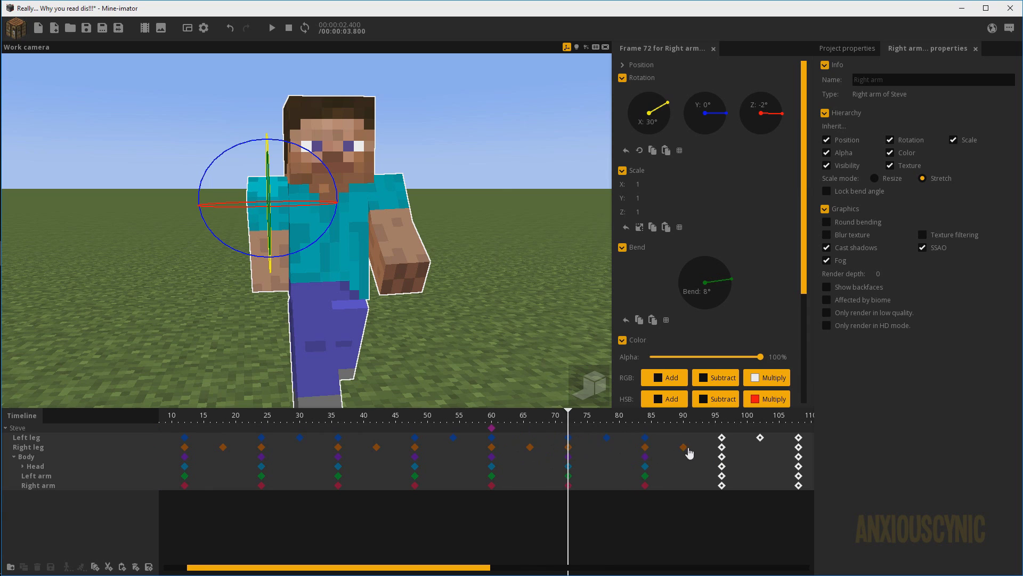
# Step: Play back the repeated walk cycles with the keyframes deselected, then stop the playback
pyautogui.keyDown('ctrl'); pyautogui.scroll(-5, 655, 462); pyautogui.keyUp('ctrl')
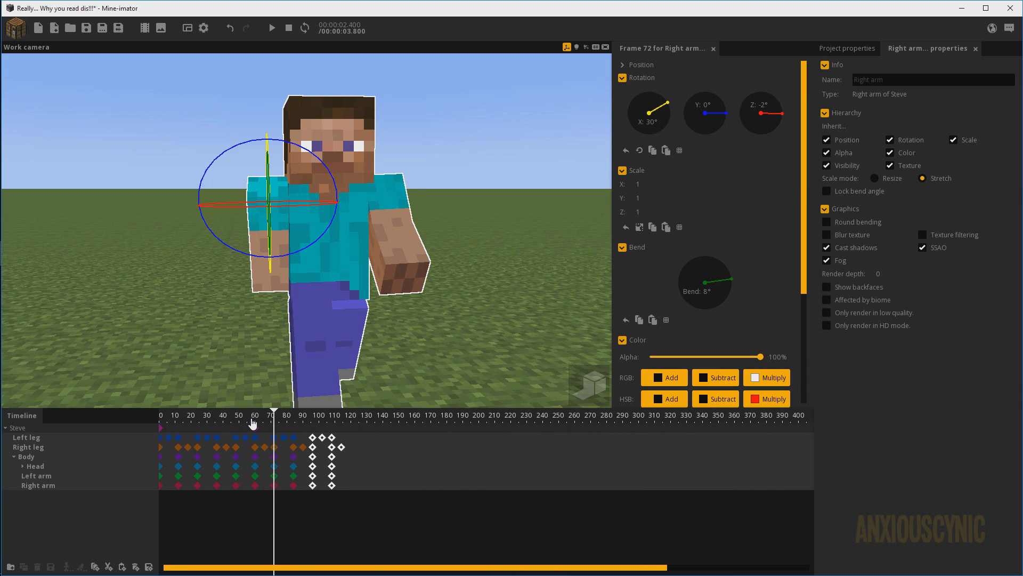
pyautogui.press('space')
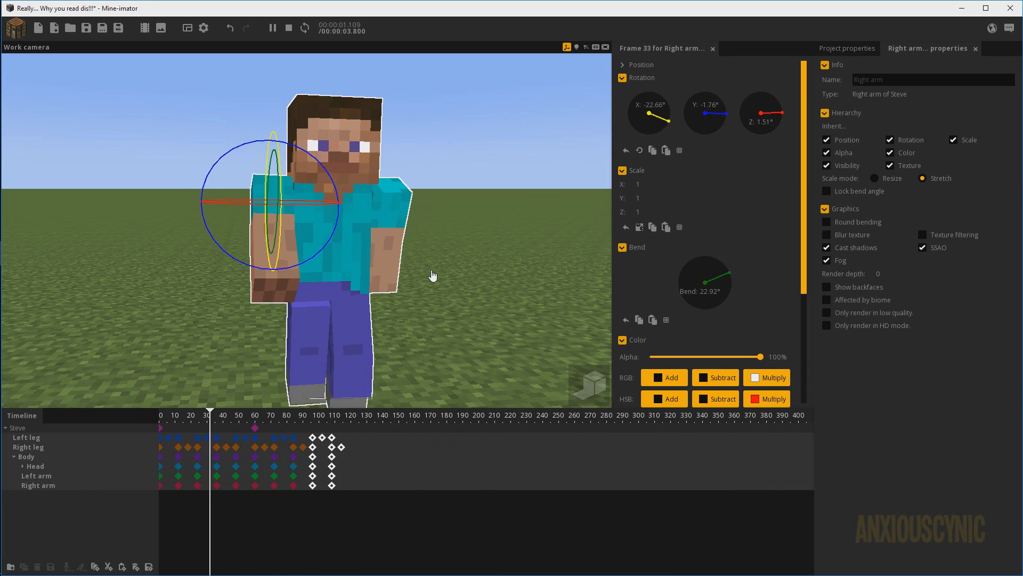
pyautogui.click(439, 274)
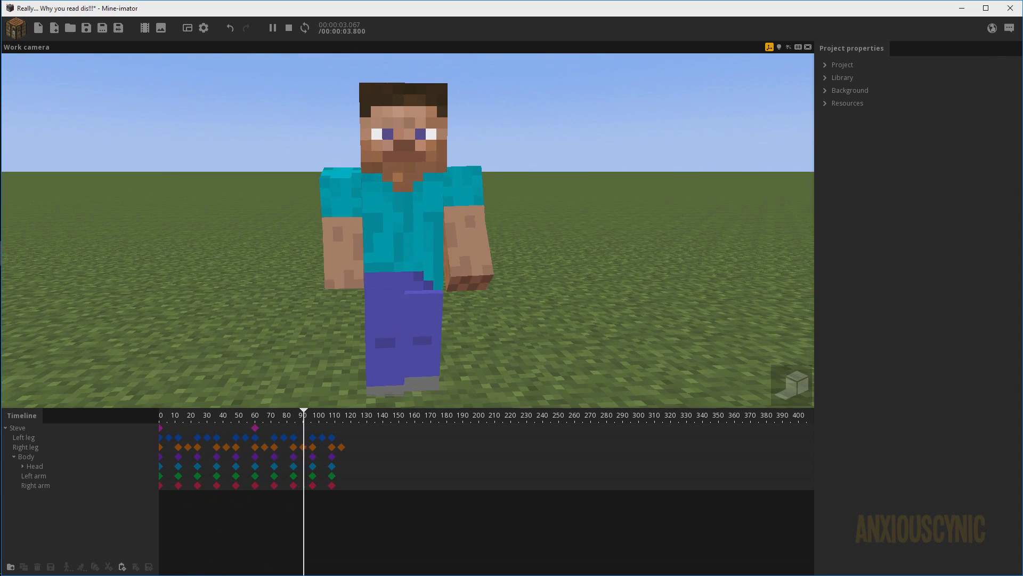
pyautogui.press('space')
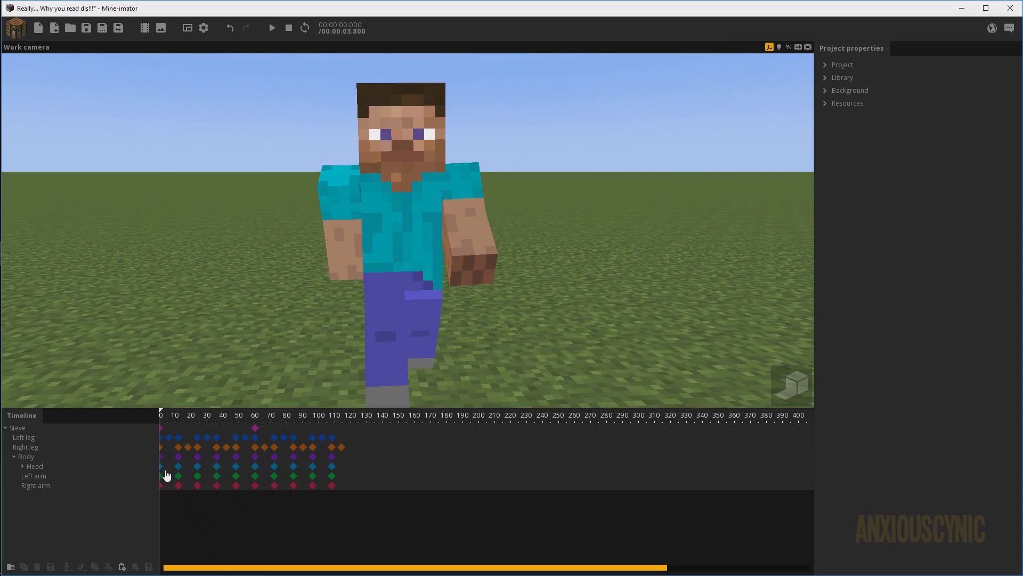
# Step: Compare the head and body rotations at frame 0 and set the head's Y rotation to -1°
pyautogui.click(165, 471)
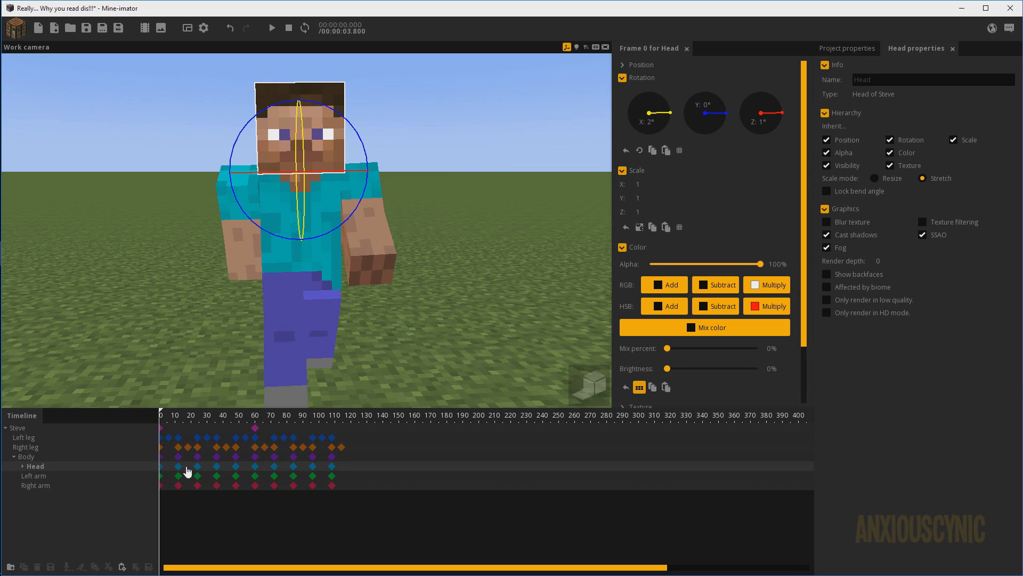
pyautogui.click(161, 457)
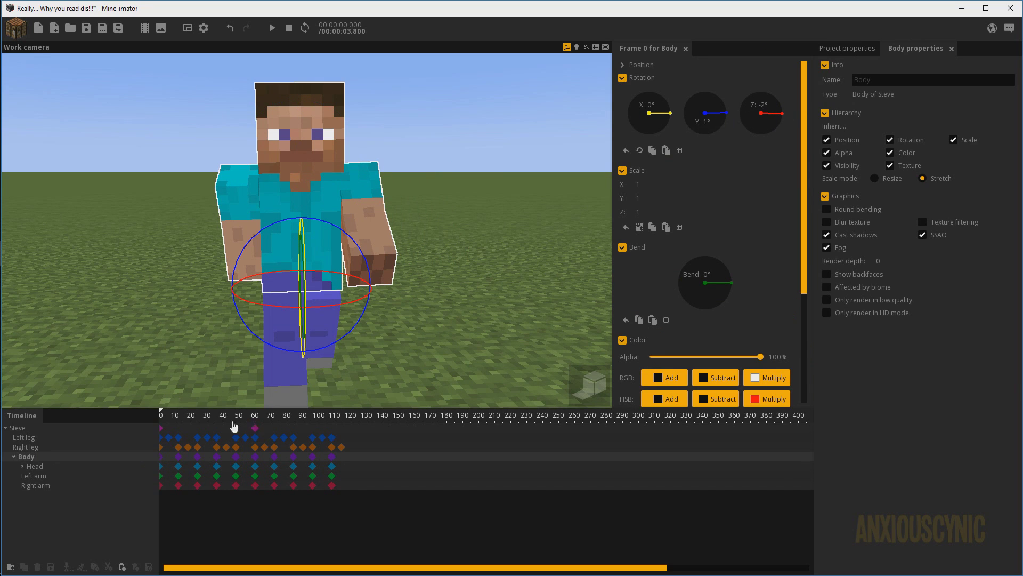
pyautogui.click(162, 467)
pyautogui.moveTo(710, 125); pyautogui.dragTo(713, 105)
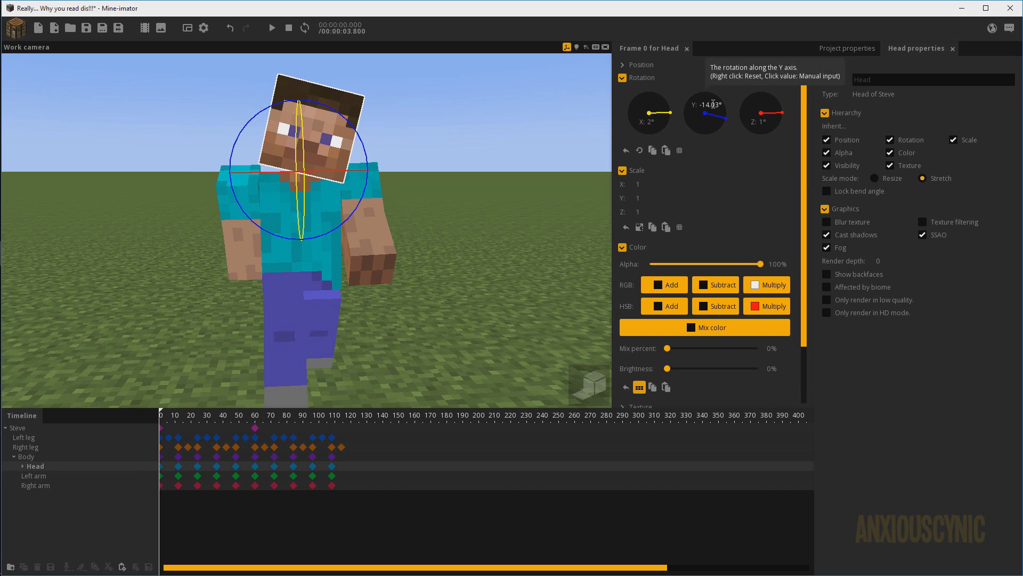
pyautogui.write('-1')
pyautogui.press('Return')
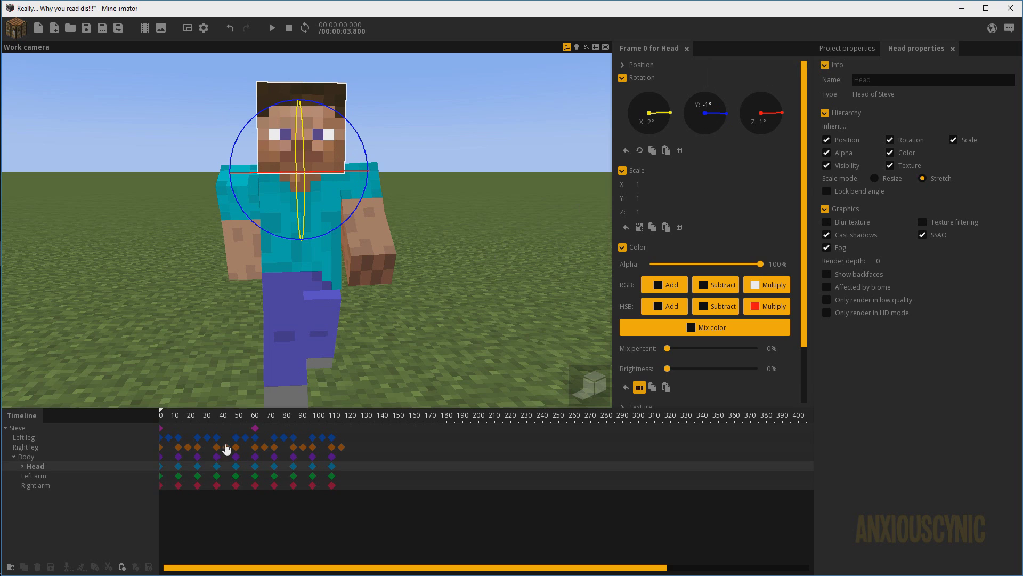
# Step: Try a head Y rotation of 1° at frame 12 and compare the pose with frame 0 from a closer view
pyautogui.click(178, 467)
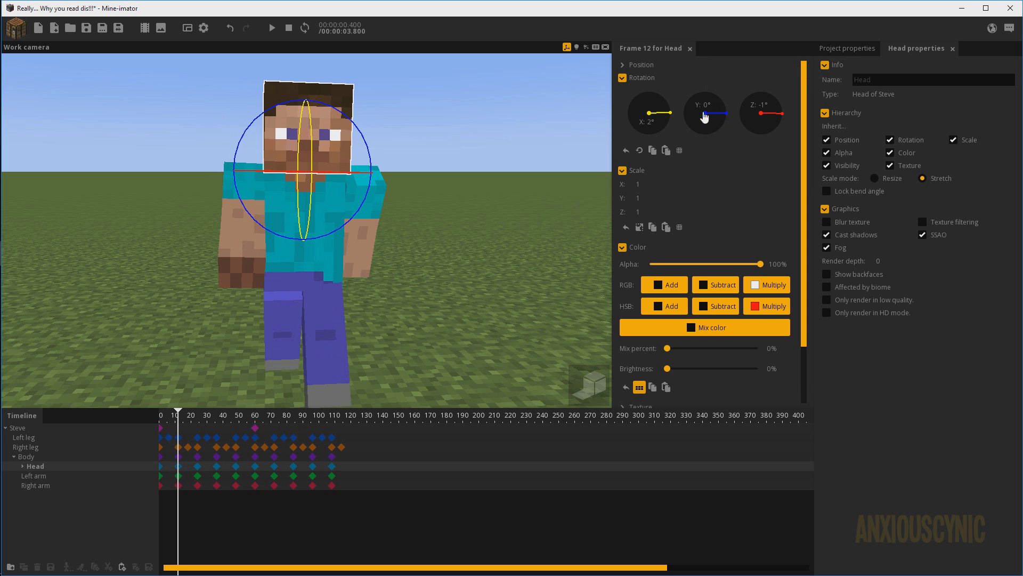
pyautogui.write('1')
pyautogui.press('Return')
pyautogui.moveTo(468, 194); pyautogui.dragTo(449, 186, button='right')
pyautogui.press('w')
pyautogui.press('Return')
pyautogui.press('Return')
pyautogui.press('Return')
pyautogui.press('Return')
pyautogui.click(180, 471)
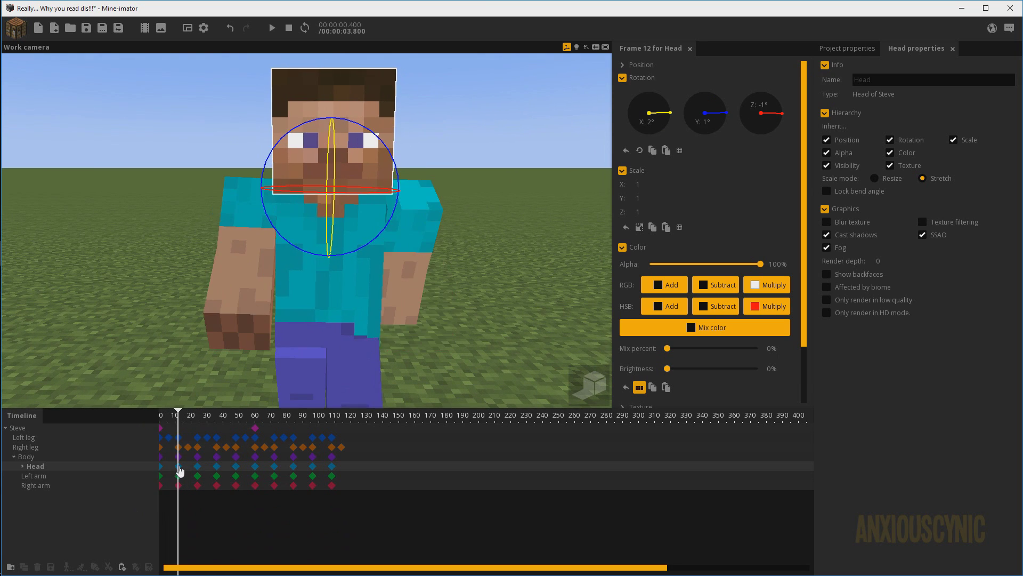
pyautogui.click(161, 474)
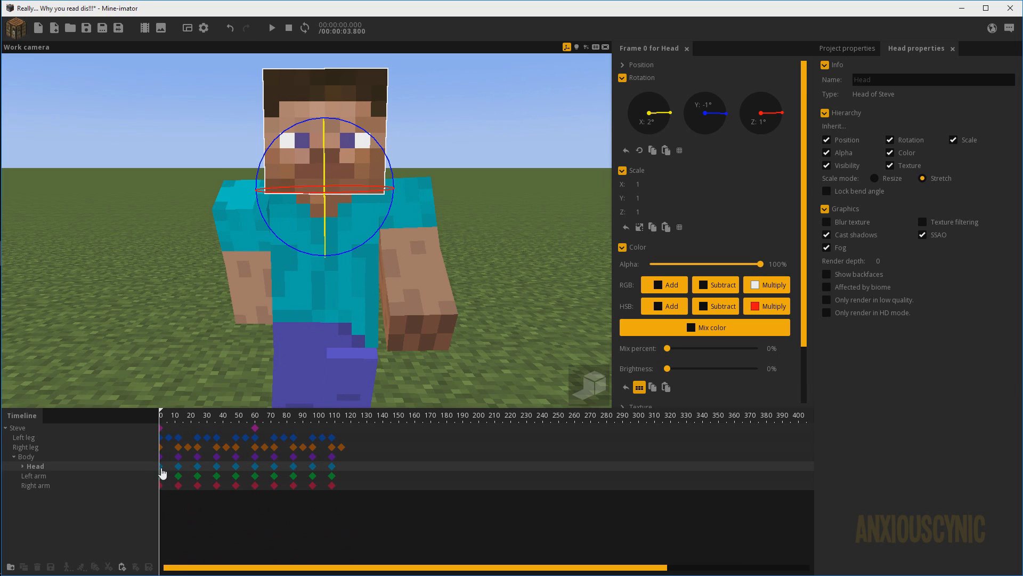
# Step: Undo the head's Y rotation changes at frames 0 and 12, save the project, and briefly play back the walk
pyautogui.hotkey('ctrl', 'z')
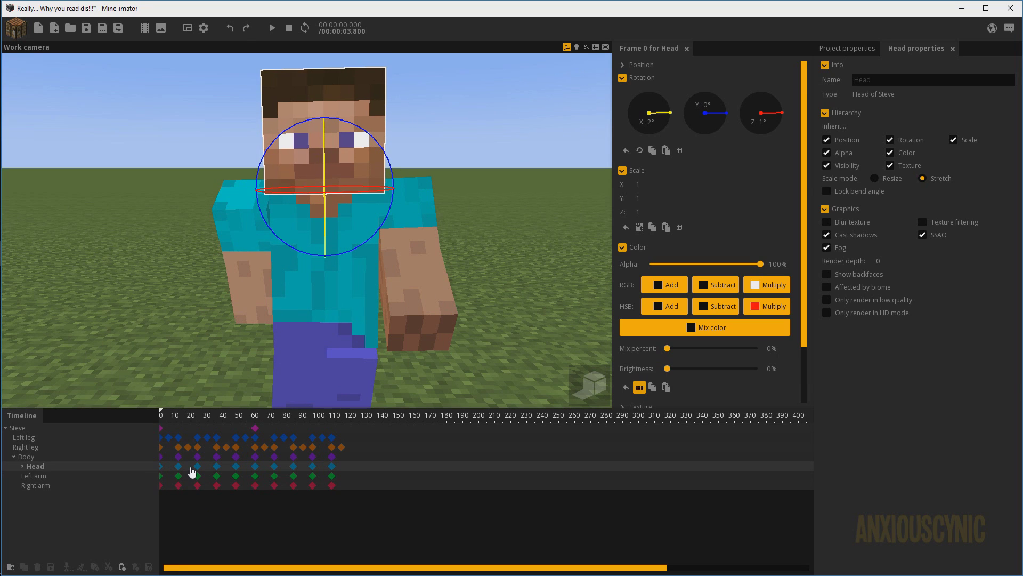
pyautogui.hotkey('ctrl', 's')
pyautogui.press('space')
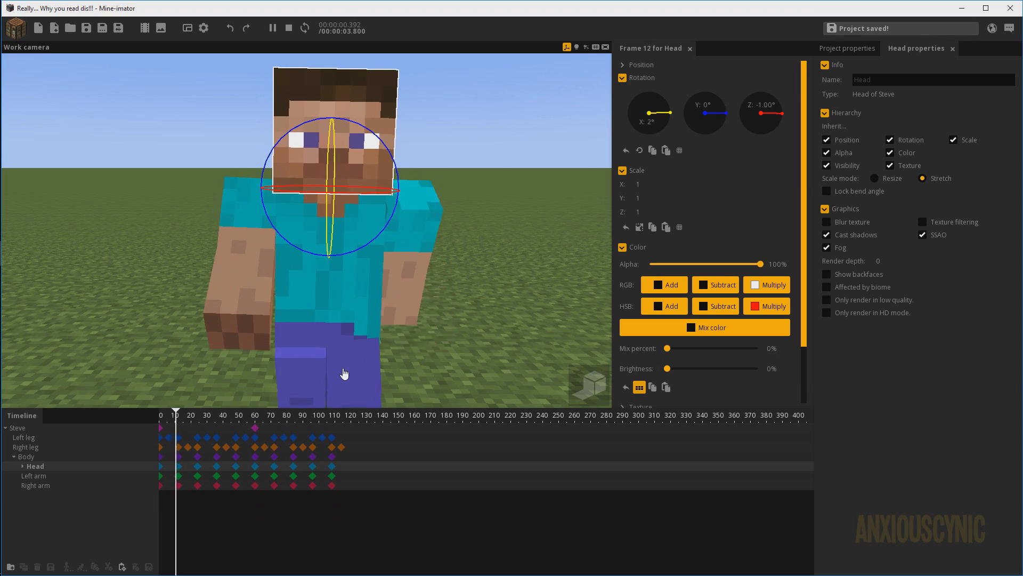
pyautogui.press('space')
# Step: Move Steve's second position keyframe from frame 60 to frame 120 on the timeline
pyautogui.moveTo(374, 345); pyautogui.dragTo(371, 306)
pyautogui.scroll(-3, 372, 306)
pyautogui.moveTo(255, 427); pyautogui.dragTo(356, 442)
pyautogui.scroll(2, 356, 443)
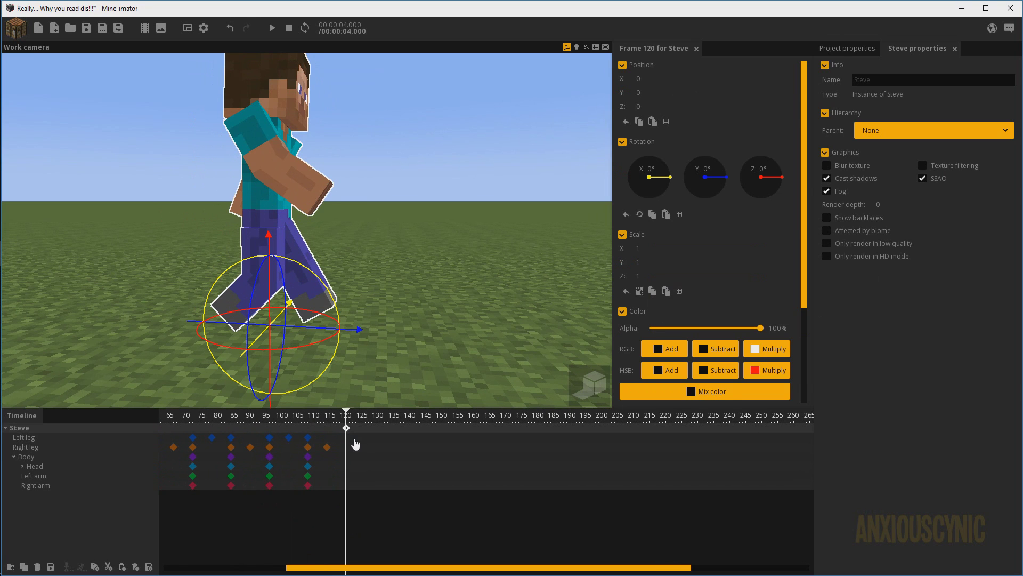
pyautogui.moveTo(424, 265); pyautogui.dragTo(381, 324, button='right')
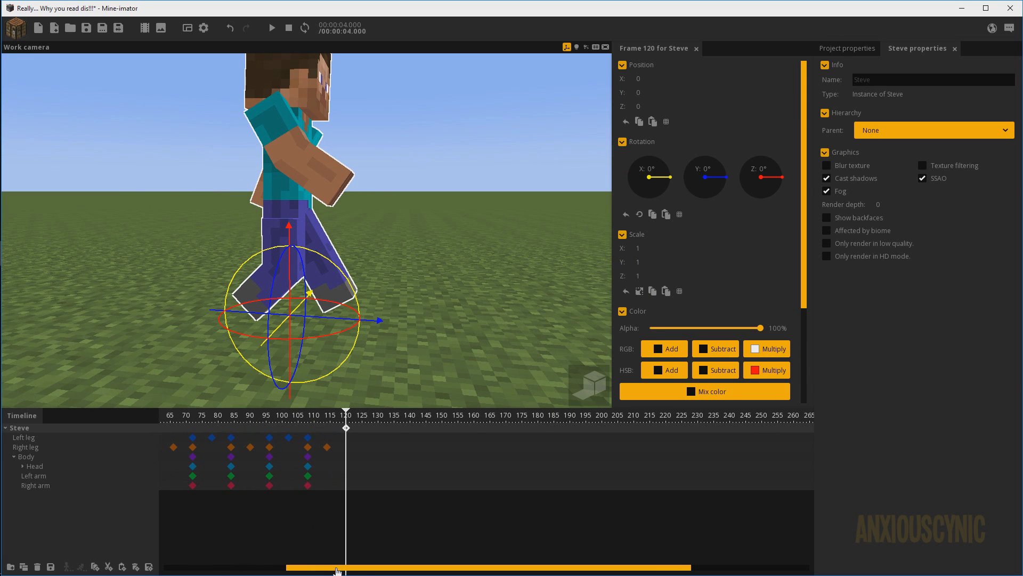
# Step: Move Steve forward along the Y axis to about 70.7 at his frame 120 keyframe
pyautogui.moveTo(337, 568); pyautogui.dragTo(202, 568)
pyautogui.click(161, 431)
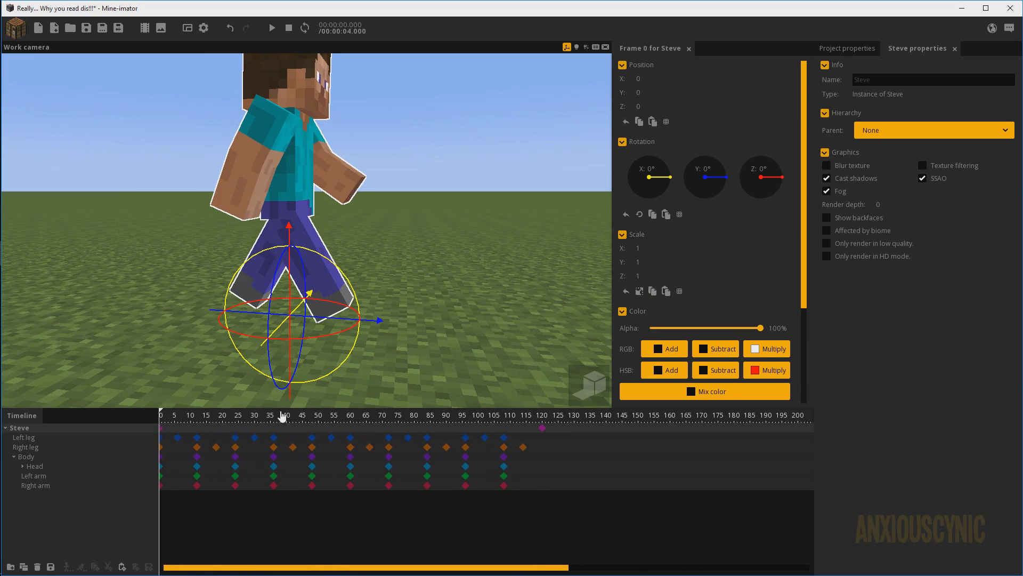
pyautogui.click(542, 432)
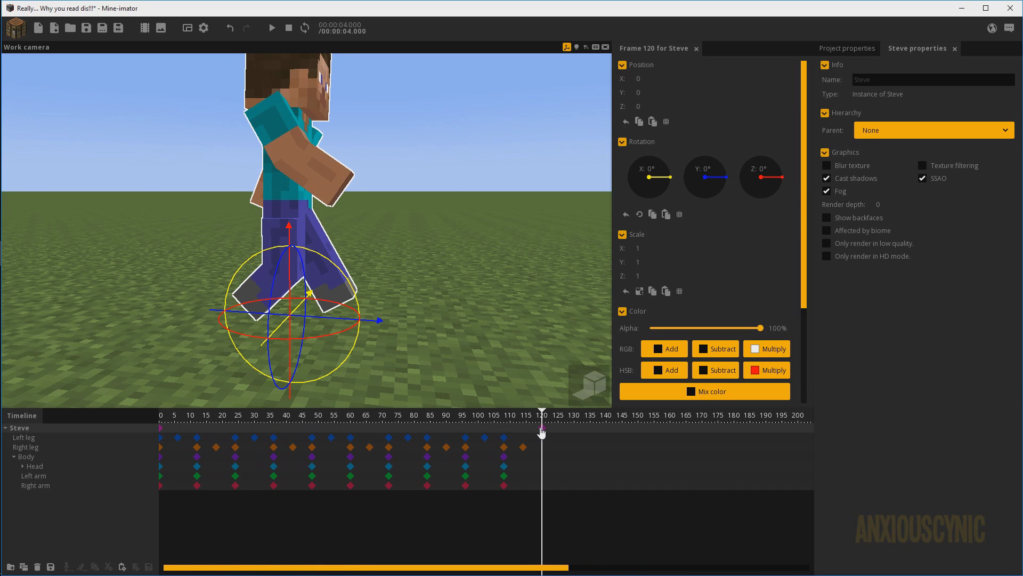
pyautogui.scroll(-5, 430, 247)
pyautogui.moveTo(267, 252); pyautogui.dragTo(546, 258)
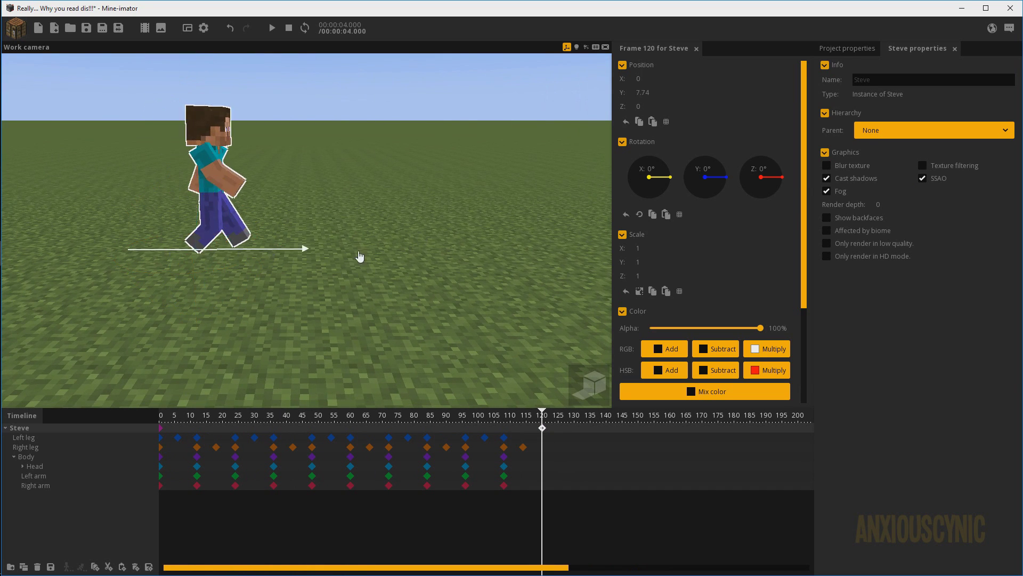
# Step: Play back the walk to check its travel speed, and extend Steve's Y position at frame 120 to about 123.5
pyautogui.press('space')
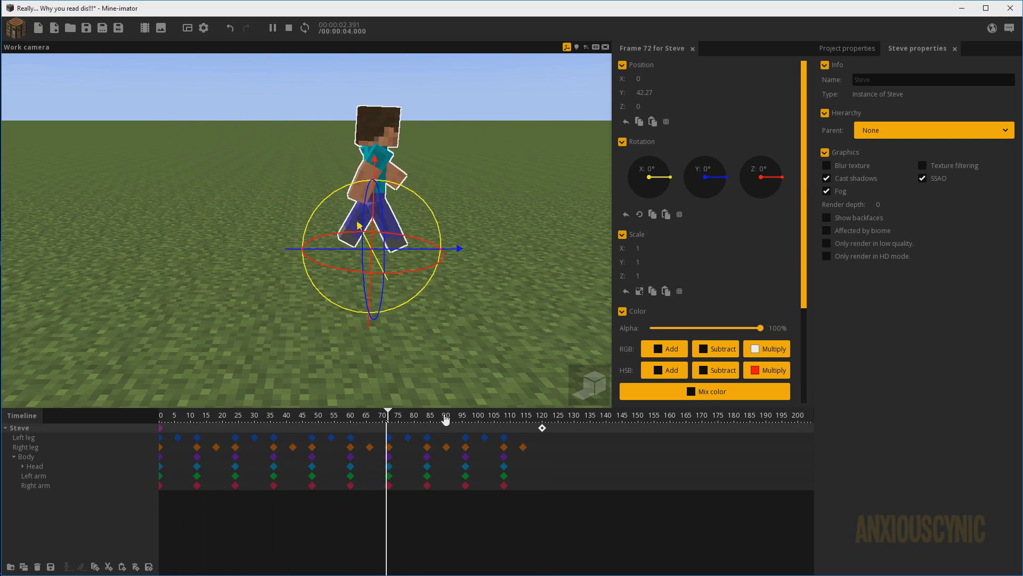
pyautogui.press('space')
pyautogui.click(542, 428)
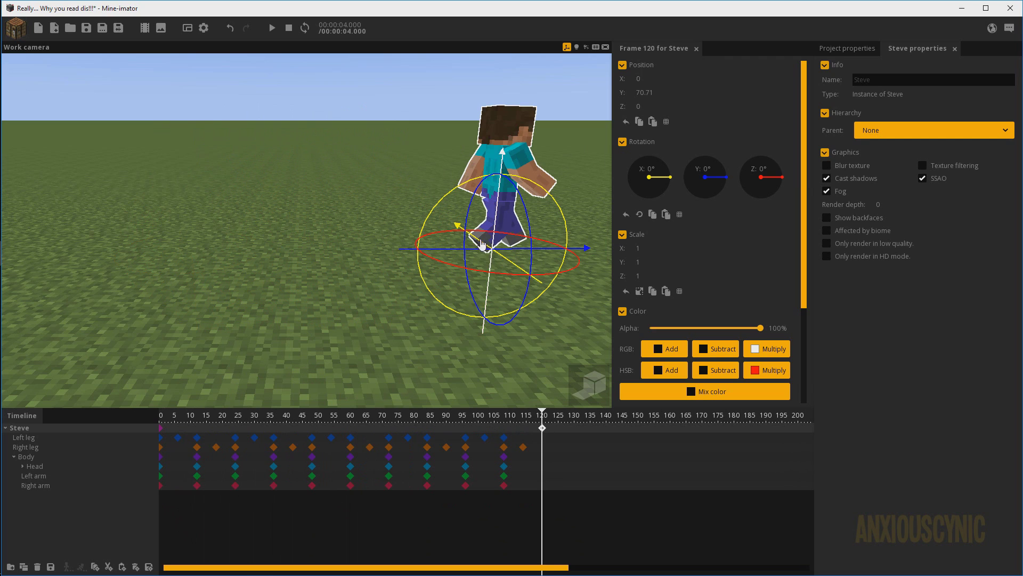
pyautogui.moveTo(406, 249); pyautogui.dragTo(480, 245, button='right')
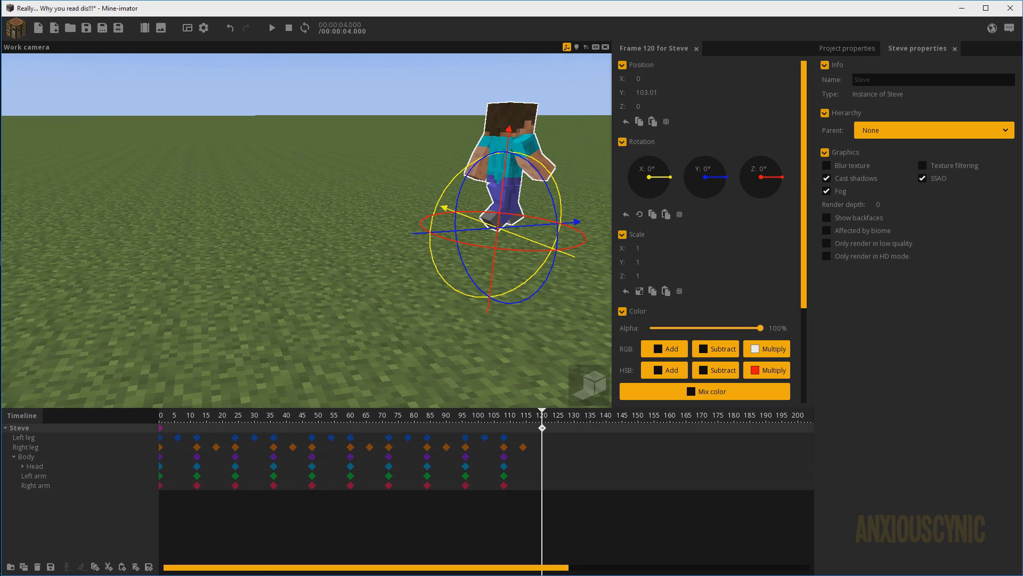
pyautogui.moveTo(380, 313); pyautogui.dragTo(477, 313, button='right')
pyautogui.moveTo(495, 289); pyautogui.dragTo(339, 282)
pyautogui.moveTo(339, 283); pyautogui.dragTo(390, 243, button='right')
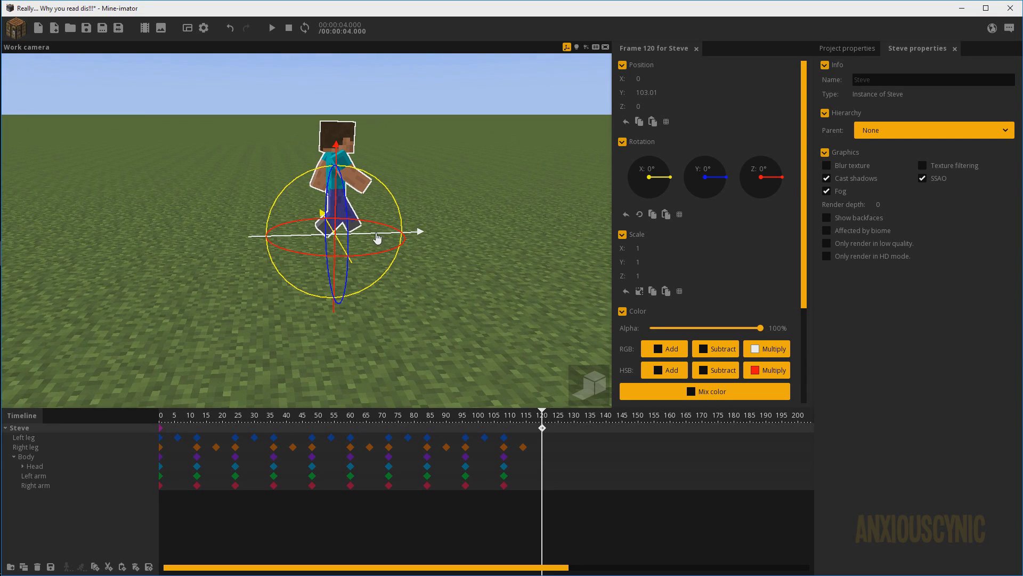
pyautogui.moveTo(375, 238); pyautogui.dragTo(428, 356)
# Step: Scrub and play the first frames from frame 0 in a close-up of the feet to check for foot sliding
pyautogui.moveTo(362, 417); pyautogui.dragTo(111, 416)
pyautogui.moveTo(235, 341); pyautogui.dragTo(279, 285, button='right')
pyautogui.press('space')
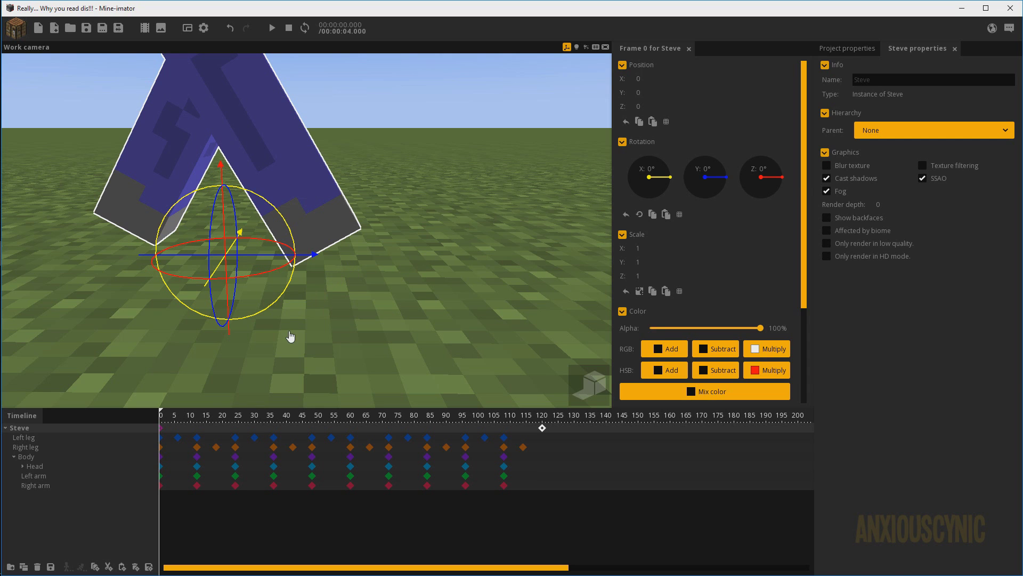
pyautogui.moveTo(186, 421); pyautogui.dragTo(165, 421)
pyautogui.click(388, 348)
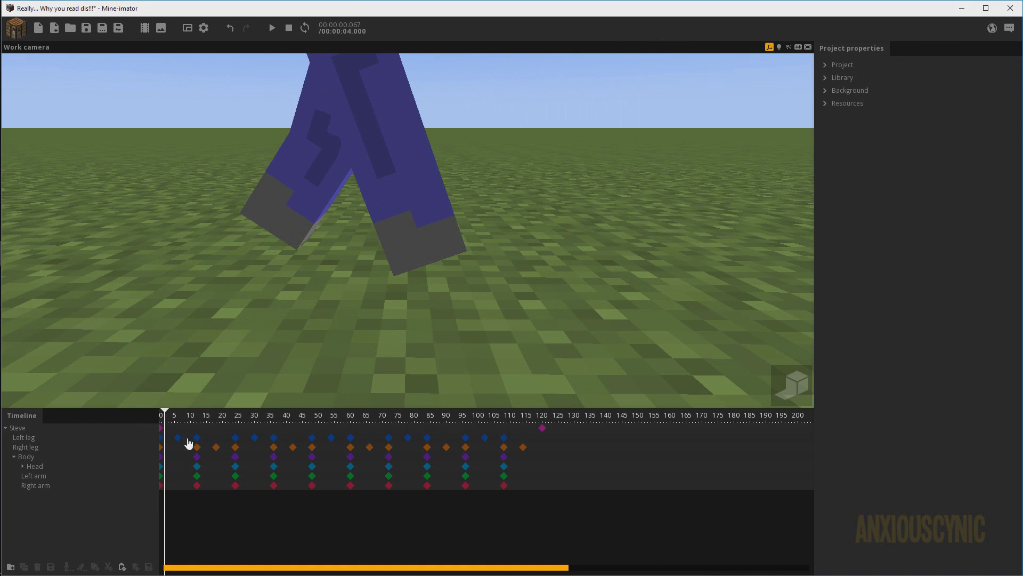
pyautogui.click(158, 418)
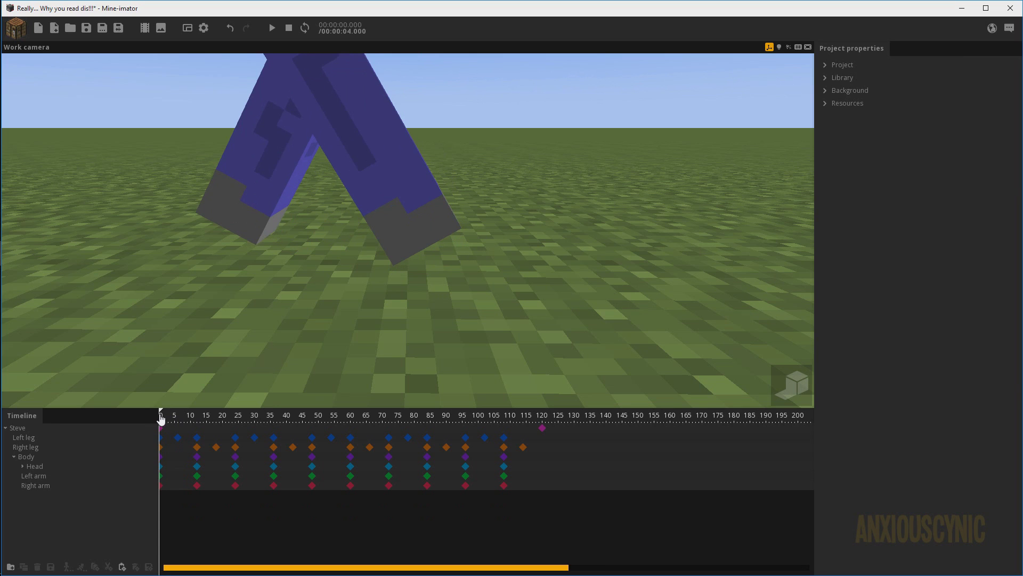
pyautogui.moveTo(161, 420); pyautogui.dragTo(127, 443)
# Step: Play back the forward walk from frame 0 in wider side views to check the overall motion
pyautogui.scroll(-6, 407, 325)
pyautogui.moveTo(406, 324); pyautogui.dragTo(452, 286)
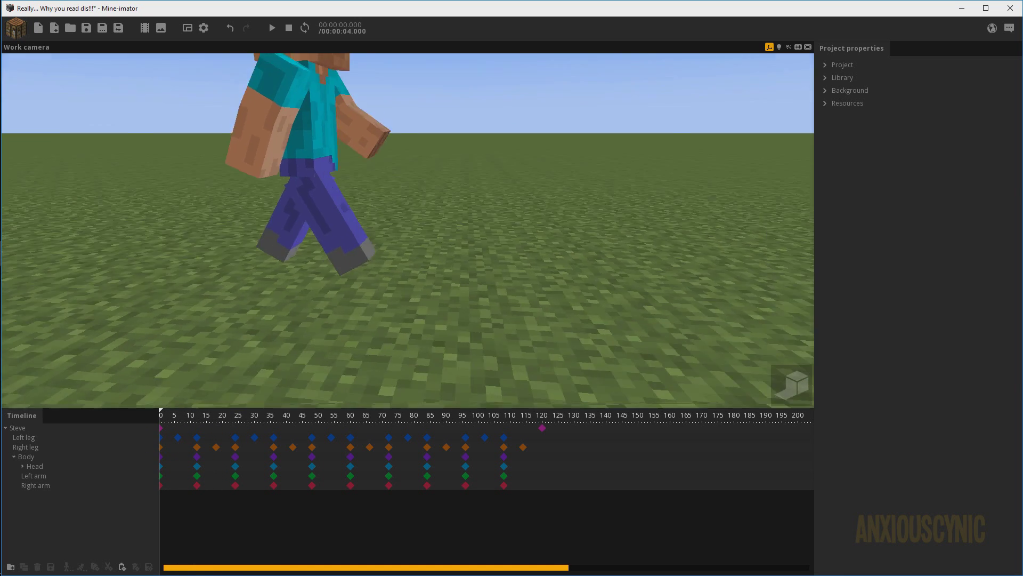
pyautogui.moveTo(452, 286); pyautogui.dragTo(451, 285, button='right')
pyautogui.press('space')
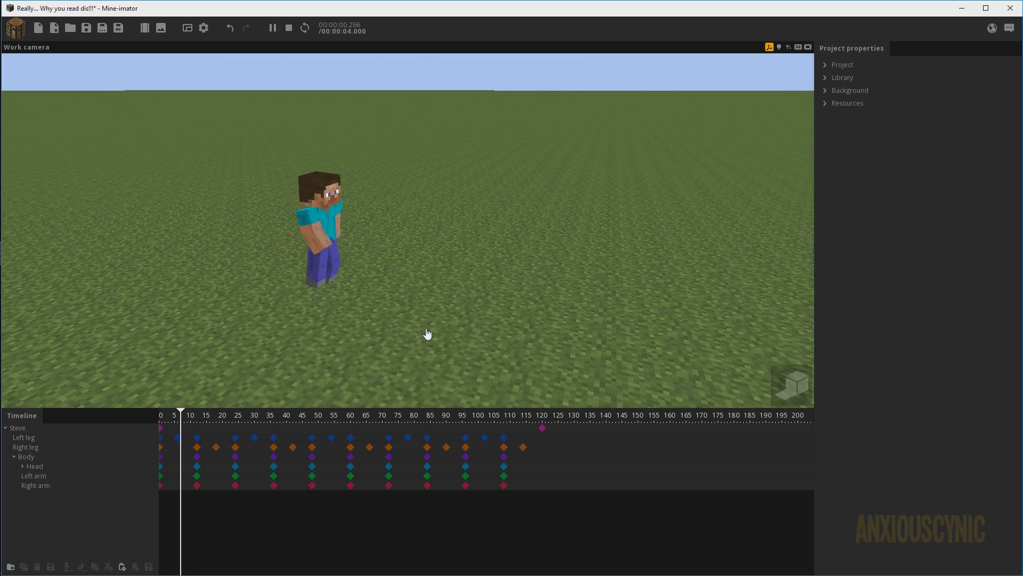
pyautogui.moveTo(484, 343); pyautogui.dragTo(434, 302, button='right')
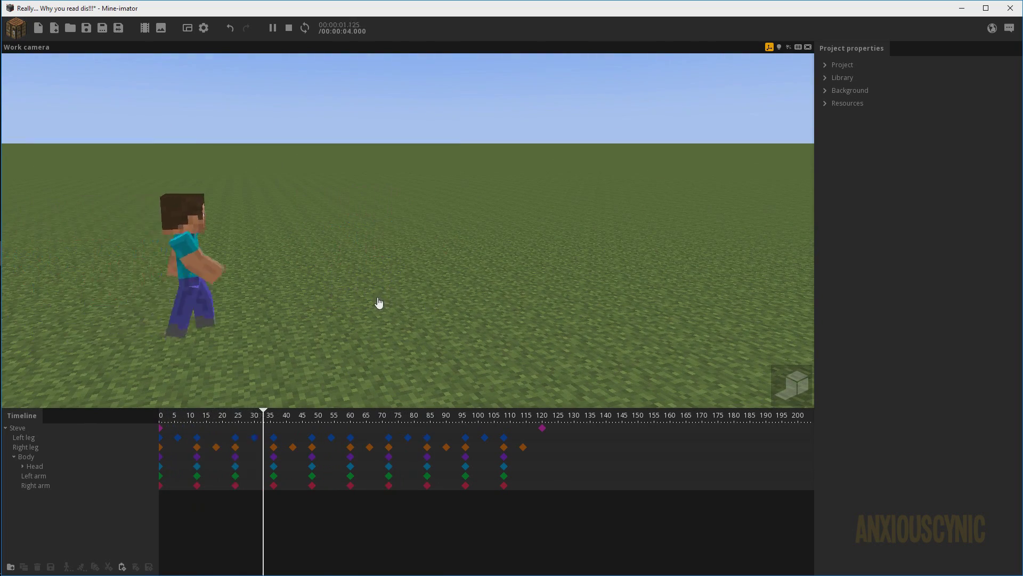
pyautogui.press('space')
pyautogui.moveTo(274, 307); pyautogui.dragTo(276, 308, button='right')
pyautogui.press('space')
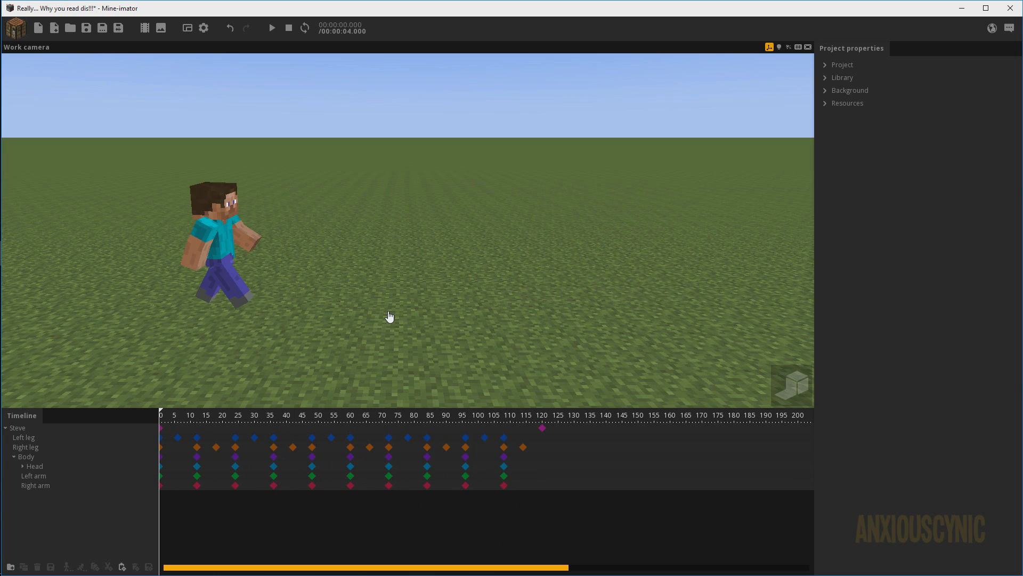
pyautogui.press('space')
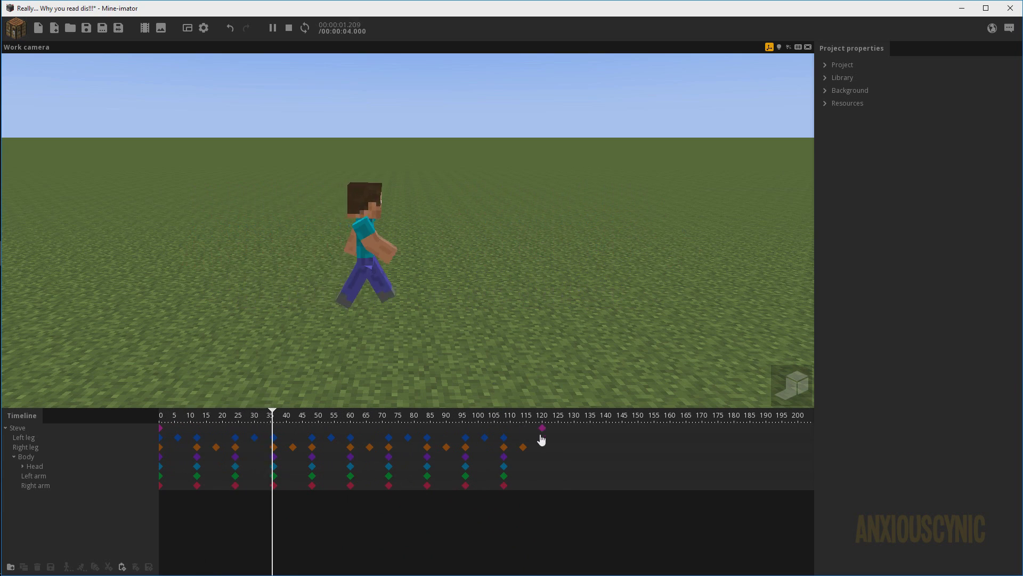
pyautogui.press('space')
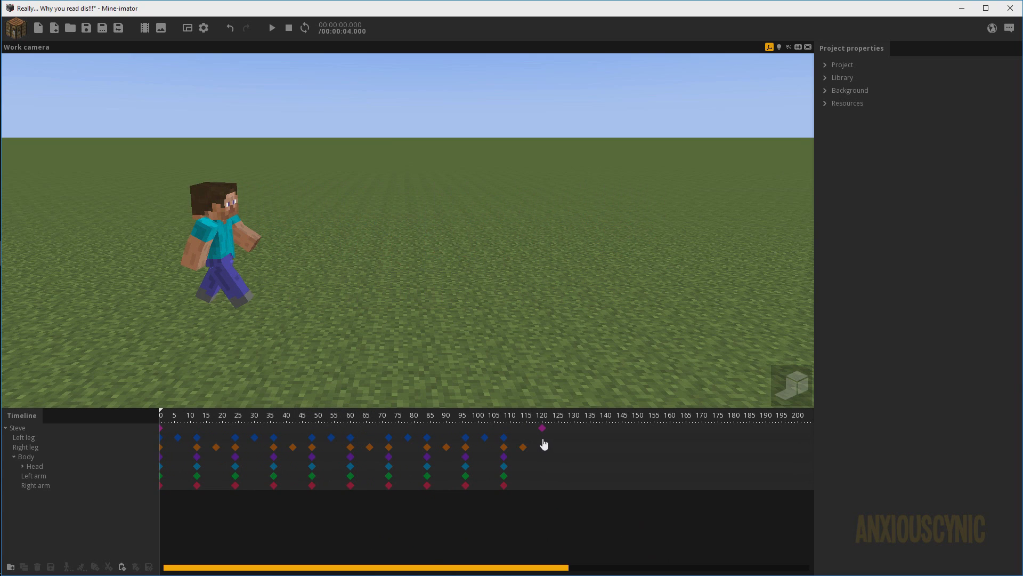
# Step: Add keyframes for both legs, the body, head and both arms at frame 120 by toggling their visibility off and on
pyautogui.click(543, 442)
pyautogui.moveTo(57, 502); pyautogui.dragTo(27, 443)
pyautogui.moveTo(571, 338); pyautogui.dragTo(420, 267)
pyautogui.scroll(2, 422, 279)
pyautogui.moveTo(420, 267); pyautogui.dragTo(496, 285, button='right')
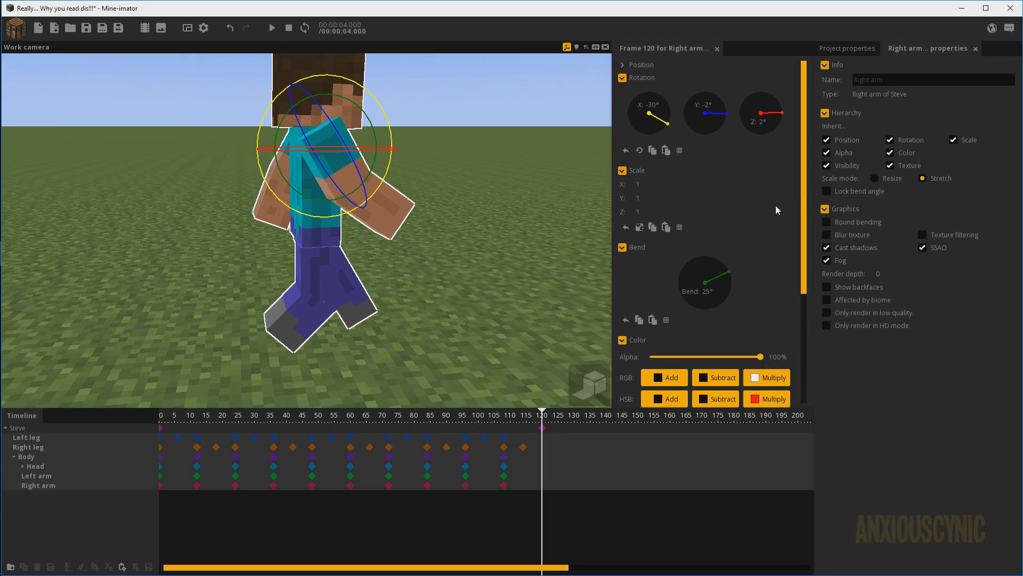
pyautogui.moveTo(808, 183); pyautogui.dragTo(813, 314)
pyautogui.click(54, 517)
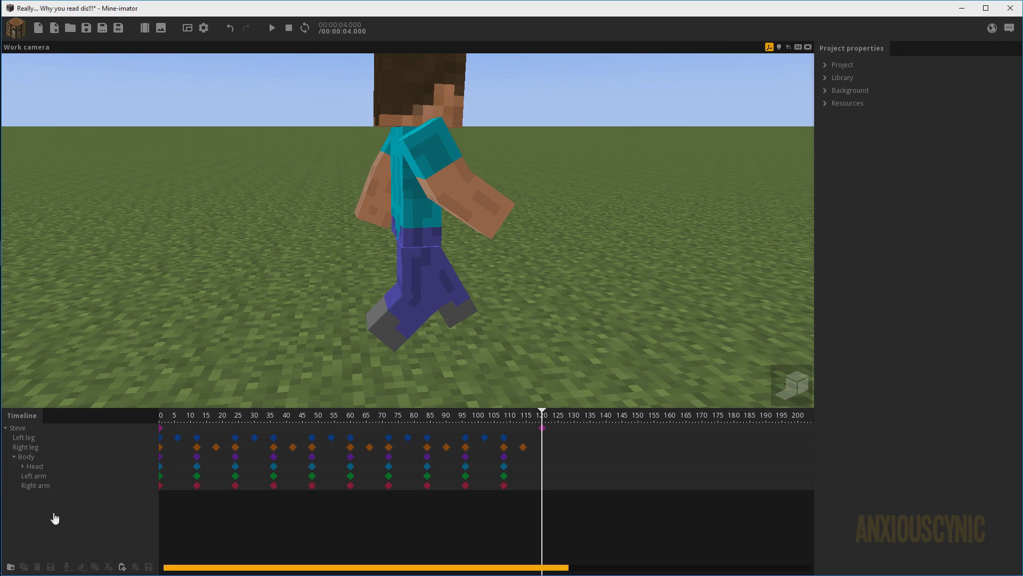
pyautogui.moveTo(53, 512); pyautogui.dragTo(23, 438)
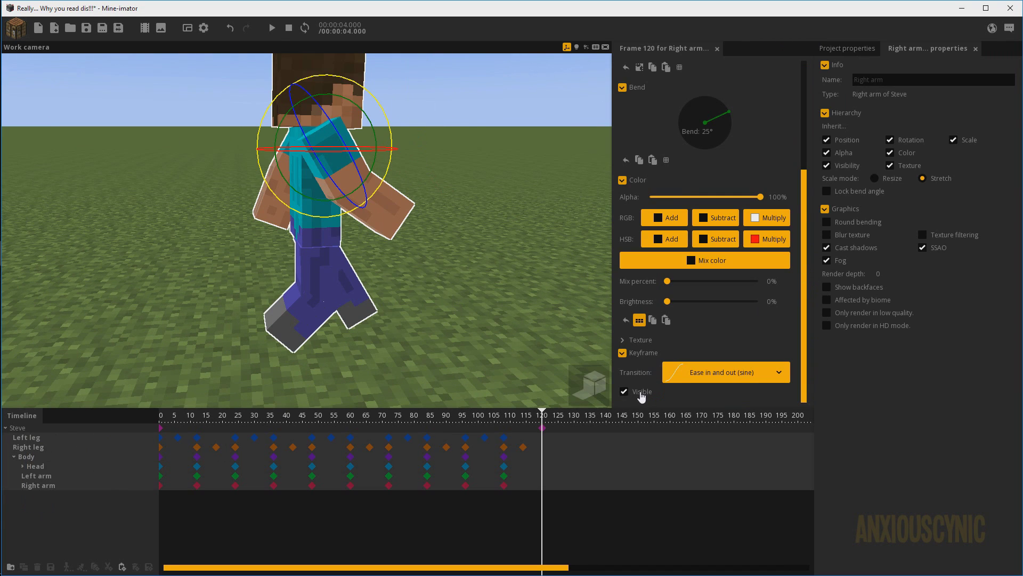
pyautogui.click(624, 391)
pyautogui.click(640, 393)
pyautogui.moveTo(539, 421); pyautogui.dragTo(539, 489)
# Step: Reset the X, Y and Z rotations and the bend of the selected frame 120 keyframes to 0°
pyautogui.moveTo(801, 308); pyautogui.dragTo(749, 184)
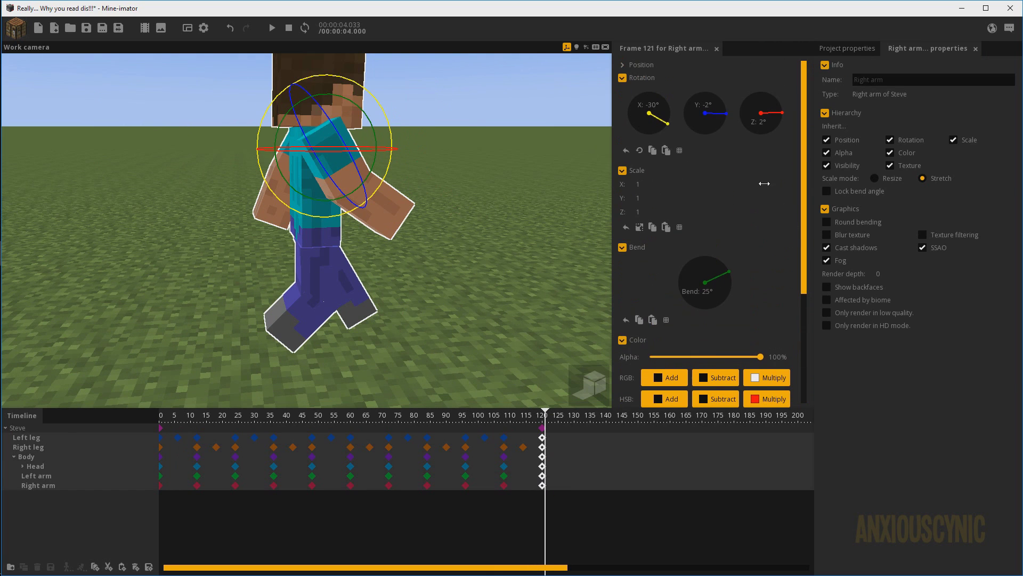
pyautogui.rightClick(662, 113)
pyautogui.rightClick(707, 113)
pyautogui.rightClick(751, 111)
pyautogui.rightClick(704, 279)
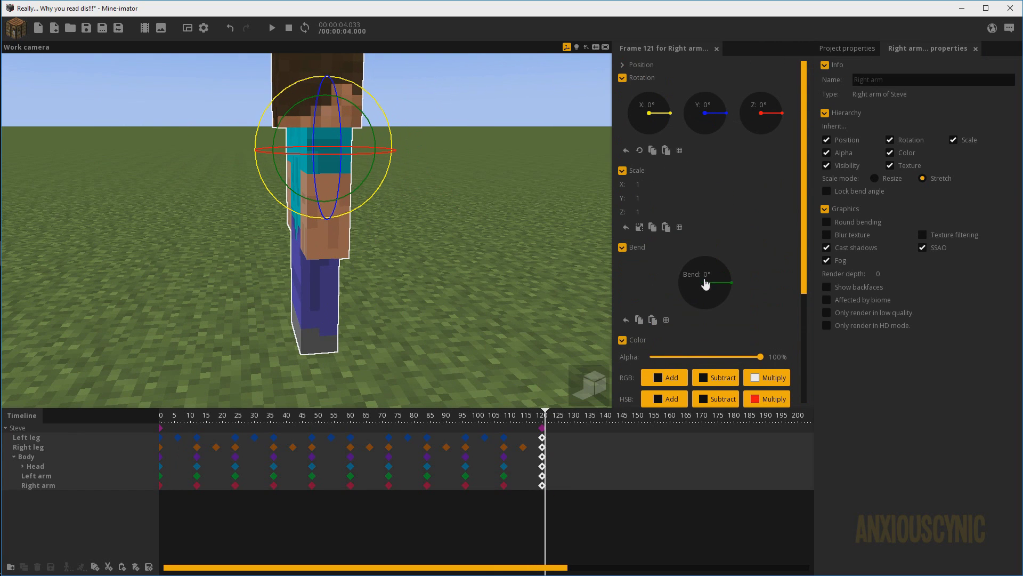
# Step: Play back and scrub the end of the walk into the standing pose, and save the project
pyautogui.moveTo(543, 422); pyautogui.dragTo(492, 424)
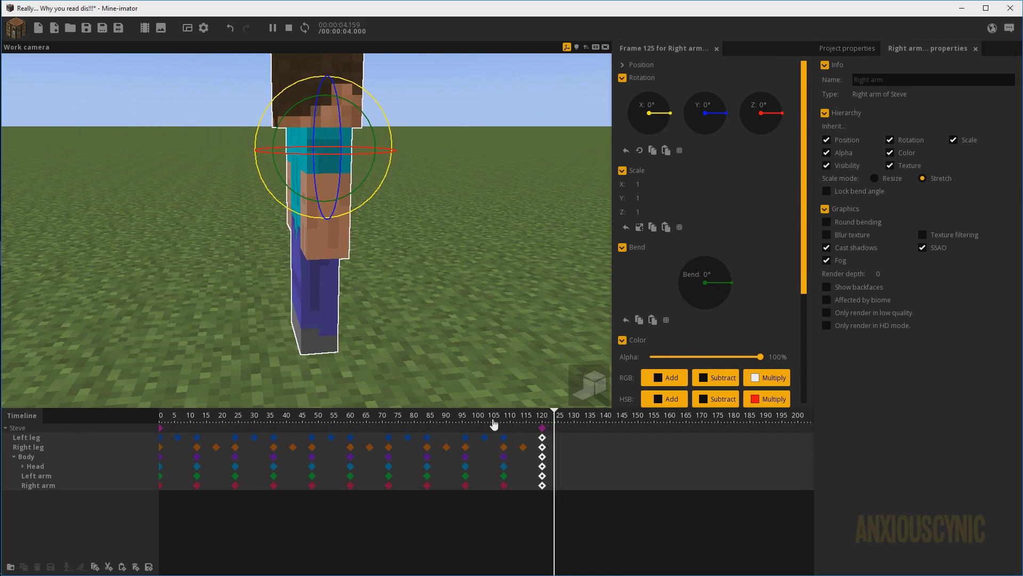
pyautogui.press('space')
pyautogui.moveTo(495, 427); pyautogui.dragTo(545, 429)
pyautogui.hotkey('ctrl', 's')
pyautogui.moveTo(501, 311); pyautogui.dragTo(480, 300)
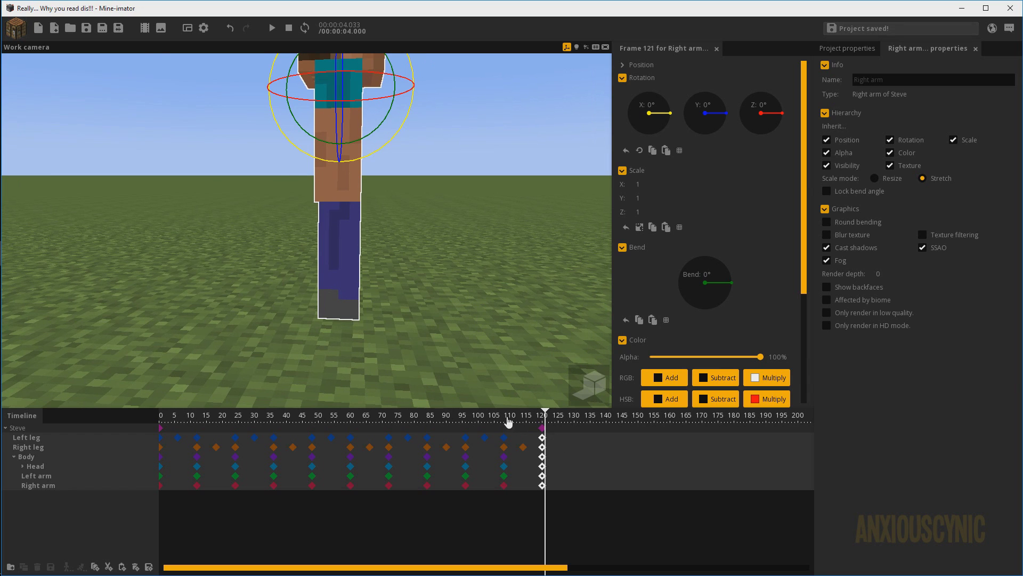
pyautogui.moveTo(503, 418); pyautogui.dragTo(501, 421)
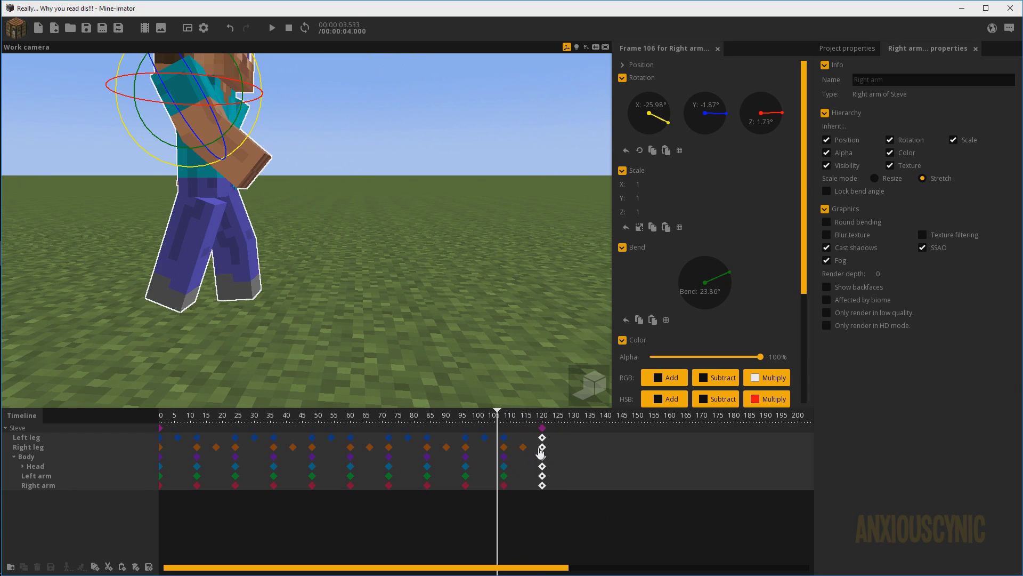
# Step: Add a position keyframe for Steve at frame 114 and delete his keyframe at frame 120
pyautogui.scroll(4, 542, 447)
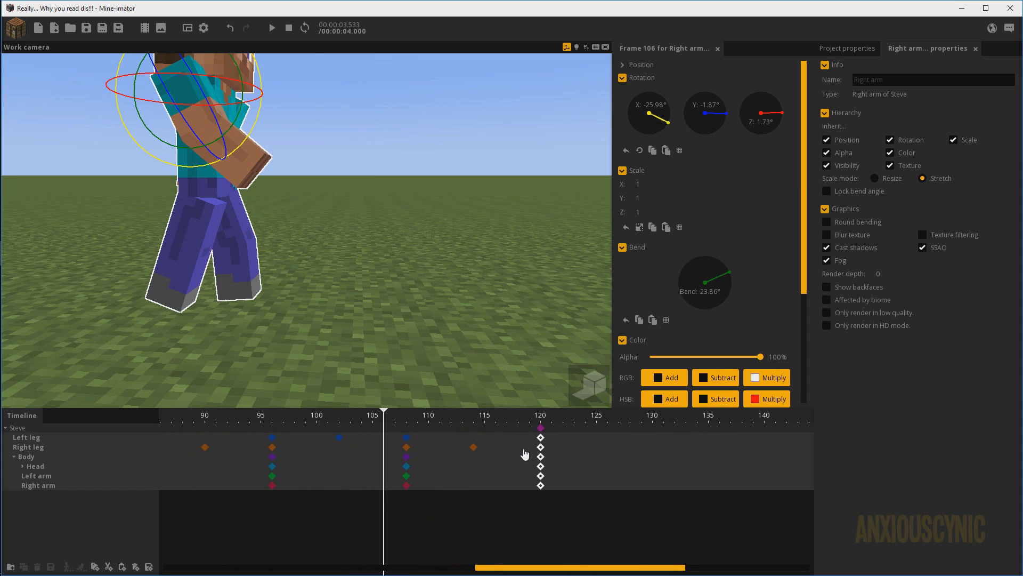
pyautogui.moveTo(467, 420)
pyautogui.mouseDown()
pyautogui.moveTo(410, 426)
pyautogui.moveTo(493, 436)
pyautogui.moveTo(370, 427)
pyautogui.moveTo(539, 449)
pyautogui.moveTo(415, 437)
pyautogui.moveTo(474, 451)
pyautogui.moveTo(473, 434)
pyautogui.mouseUp()
pyautogui.hotkey('ctrl', 'z')
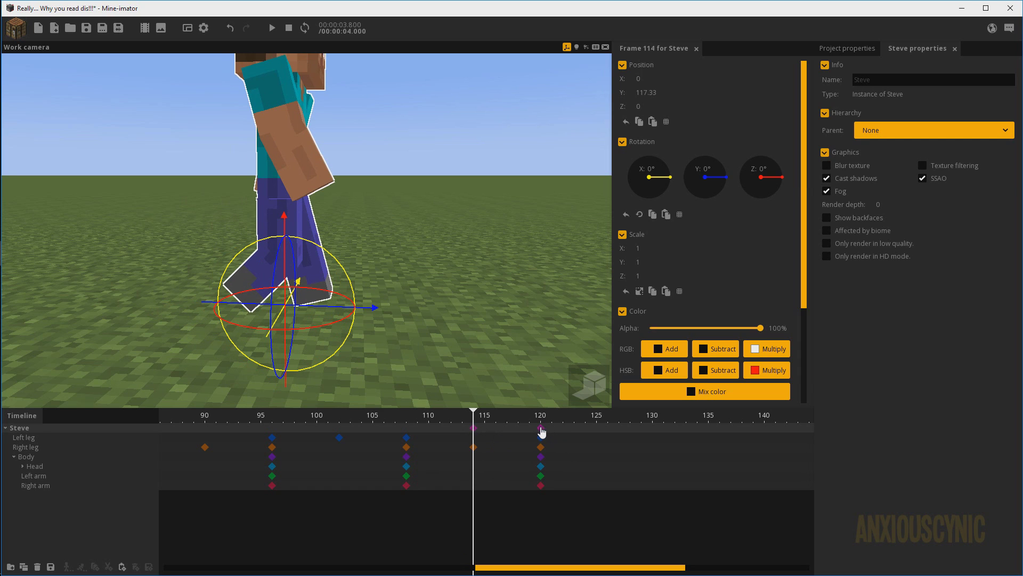
pyautogui.click(541, 429)
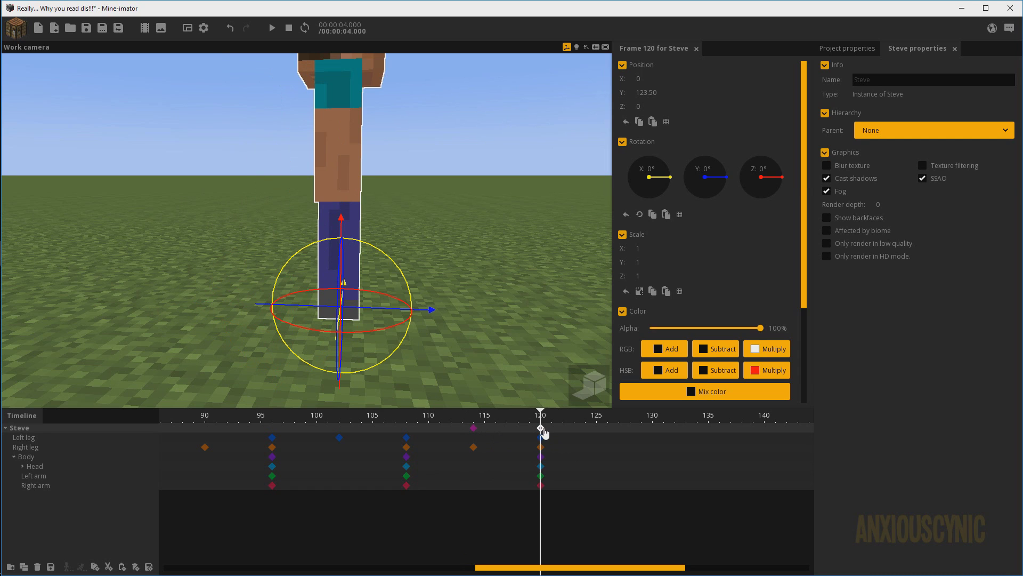
pyautogui.press('Delete')
# Step: Play back the final steps from around frame 107 to check how Steve comes to a stop
pyautogui.moveTo(454, 410); pyautogui.dragTo(400, 422)
pyautogui.press('space')
pyautogui.press('space')
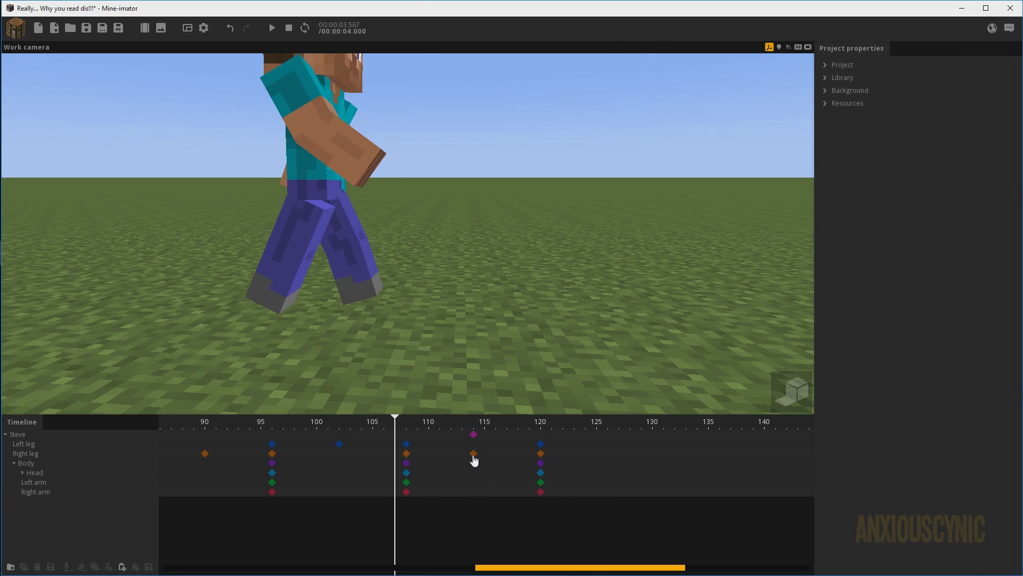
# Step: Move the right leg's frame 114 keyframe to frame 111 and all body-part keyframes at frame 120 to frame 114
pyautogui.moveTo(474, 454); pyautogui.dragTo(442, 456)
pyautogui.moveTo(569, 438); pyautogui.dragTo(525, 486)
pyautogui.moveTo(542, 449); pyautogui.dragTo(317, 434)
pyautogui.press('space')
pyautogui.press('space')
pyautogui.moveTo(408, 426); pyautogui.dragTo(474, 436)
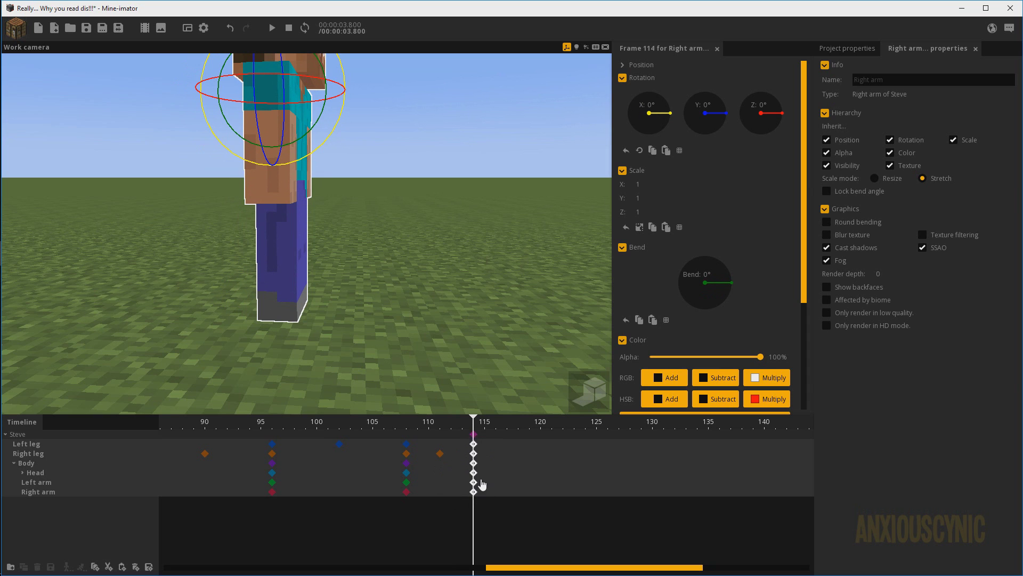
# Step: Inspect the right leg's pose at frame 111 and play back and scrub the final steps from around frame 96
pyautogui.moveTo(418, 206); pyautogui.dragTo(391, 120, button='right')
pyautogui.moveTo(377, 327); pyautogui.dragTo(377, 327, button='right')
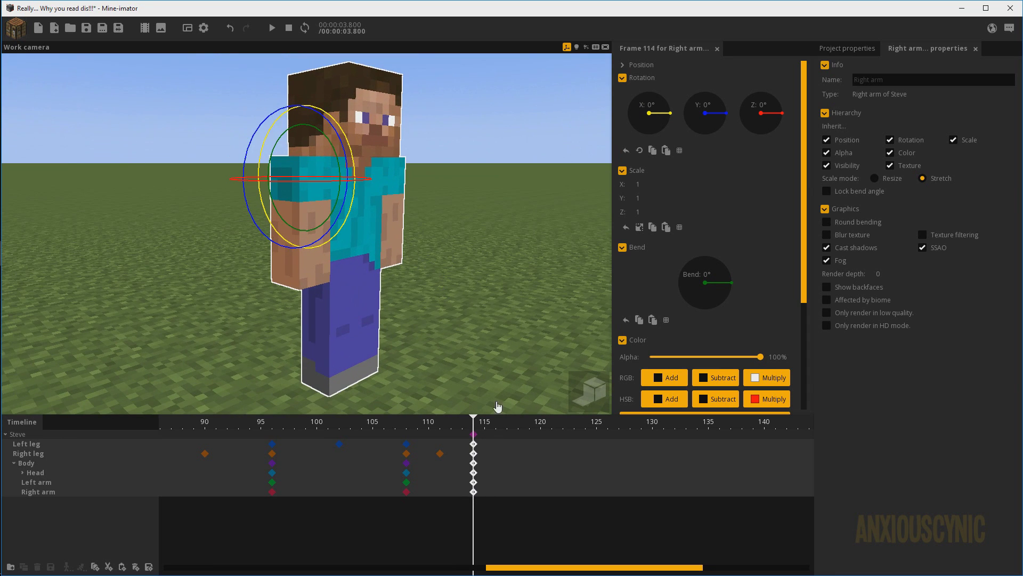
pyautogui.click(439, 453)
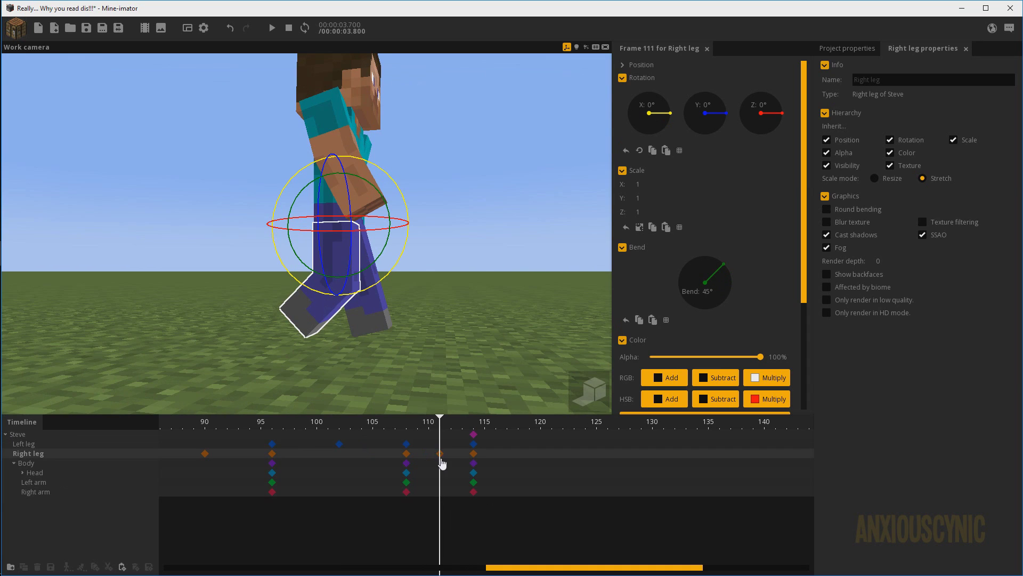
pyautogui.moveTo(438, 424); pyautogui.dragTo(280, 423)
pyautogui.press('space')
pyautogui.click(280, 424)
pyautogui.press('space')
pyautogui.click(281, 428)
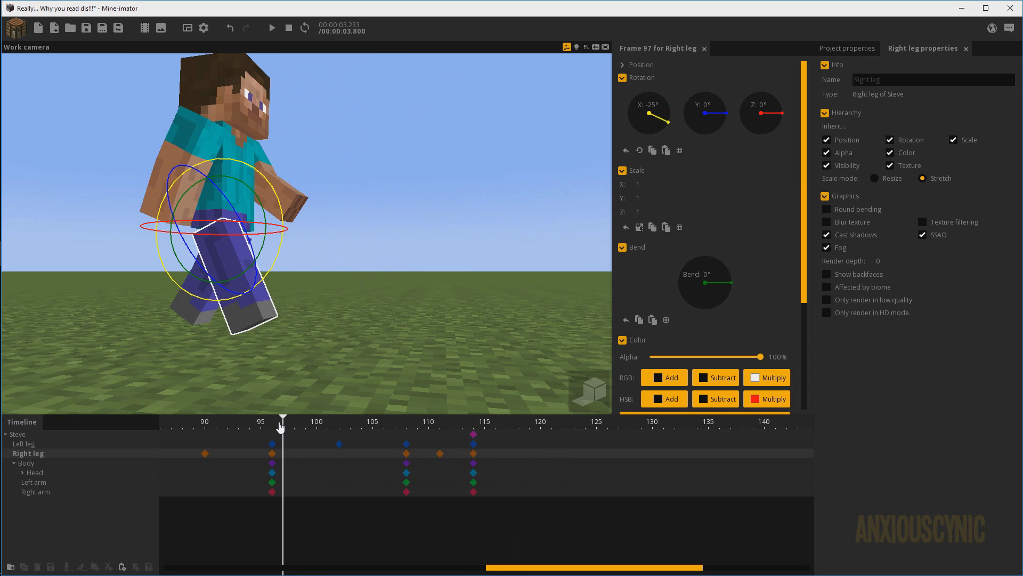
pyautogui.moveTo(343, 428); pyautogui.dragTo(406, 433)
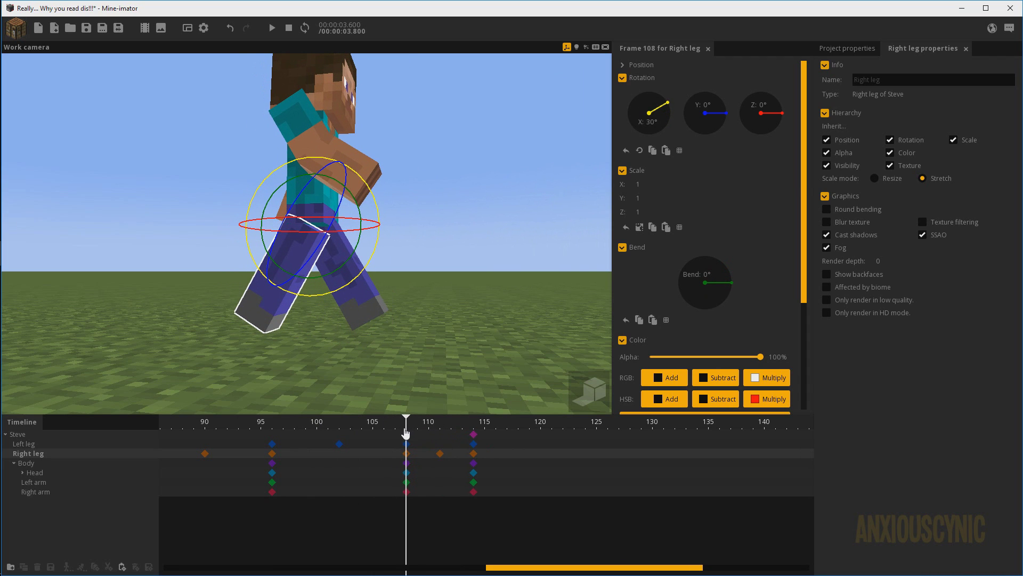
pyautogui.moveTo(406, 433); pyautogui.dragTo(270, 423)
pyautogui.press('space')
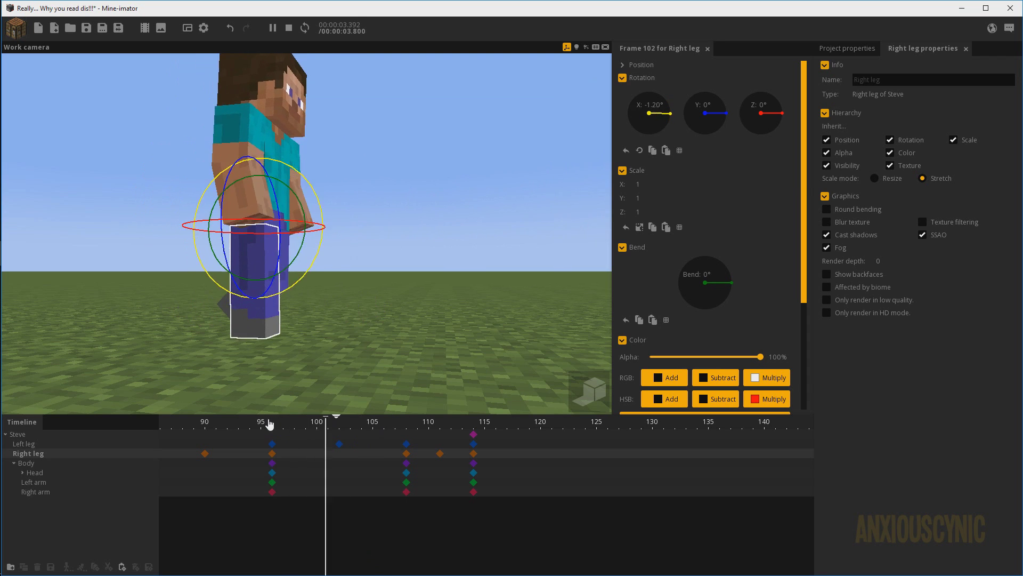
pyautogui.click(269, 425)
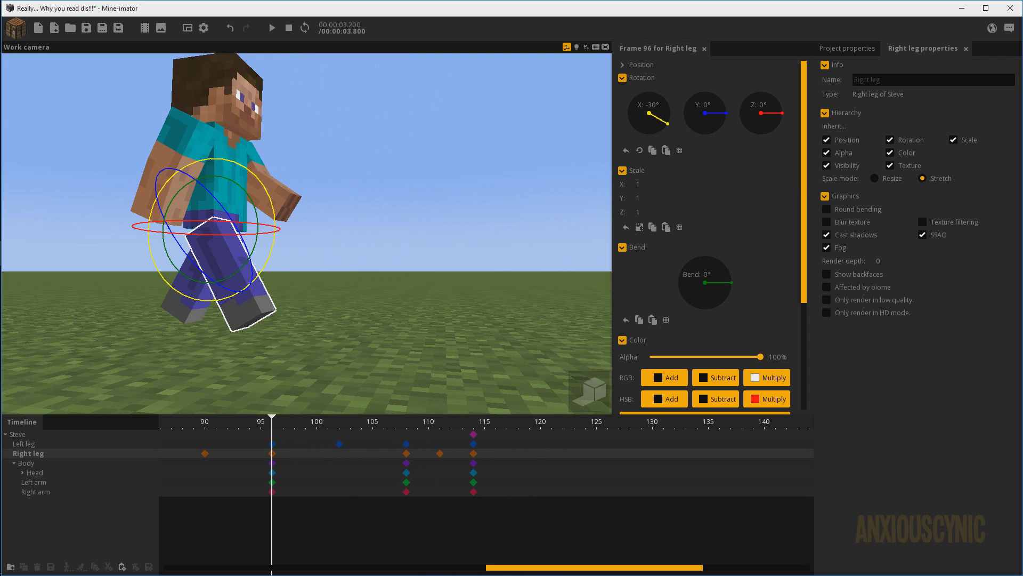
# Step: Play back the stop from frame 96 in a wider side view, deselect the right leg and view Steve from the front
pyautogui.moveTo(363, 347); pyautogui.dragTo(406, 327)
pyautogui.scroll(-2, 360, 345)
pyautogui.scroll(-3, 375, 328)
pyautogui.press('space')
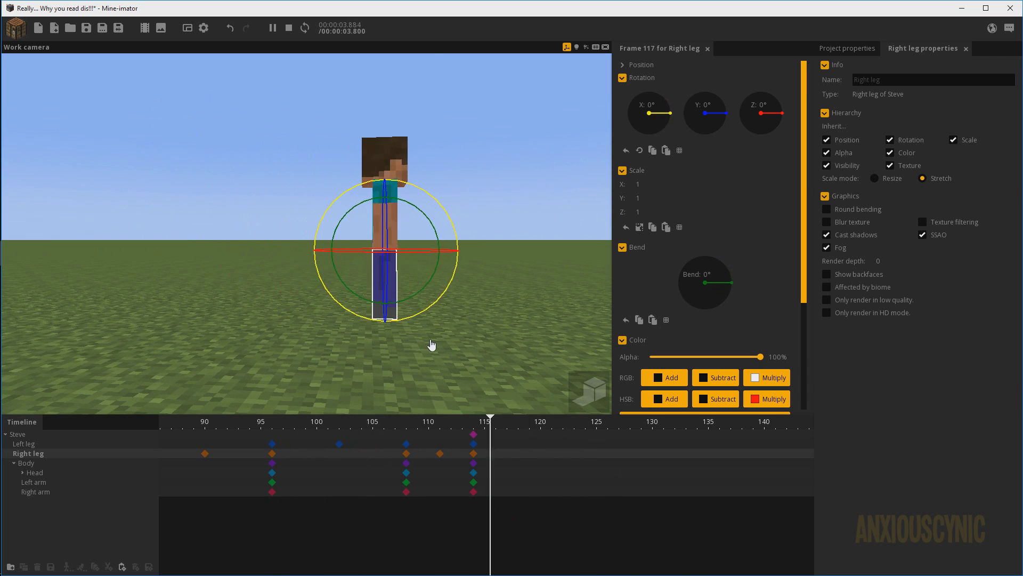
pyautogui.press('space')
pyautogui.click(465, 331)
pyautogui.moveTo(526, 297); pyautogui.dragTo(515, 294, button='right')
pyautogui.moveTo(526, 297); pyautogui.dragTo(384, 323)
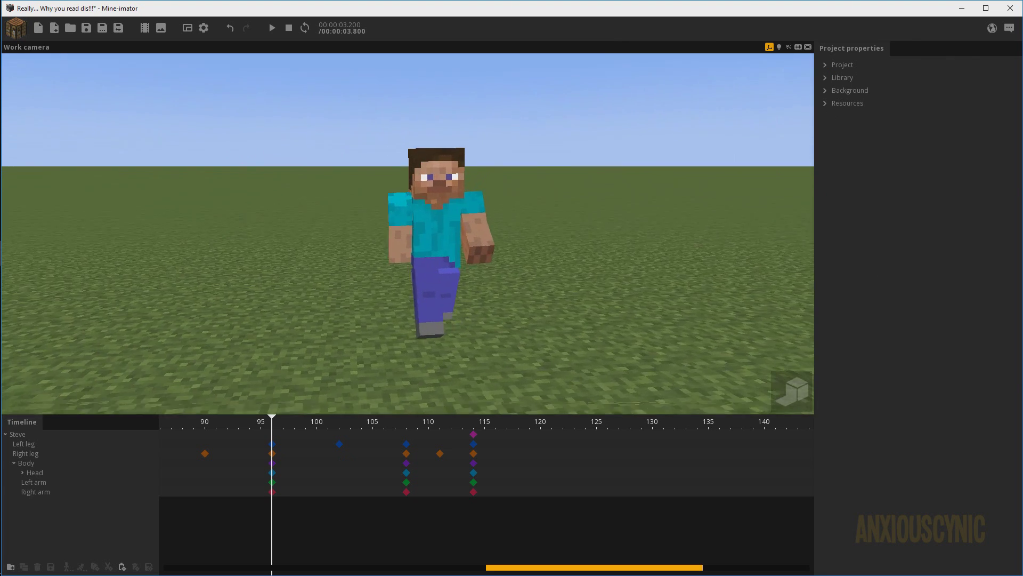
pyautogui.moveTo(527, 294); pyautogui.dragTo(541, 289, button='right')
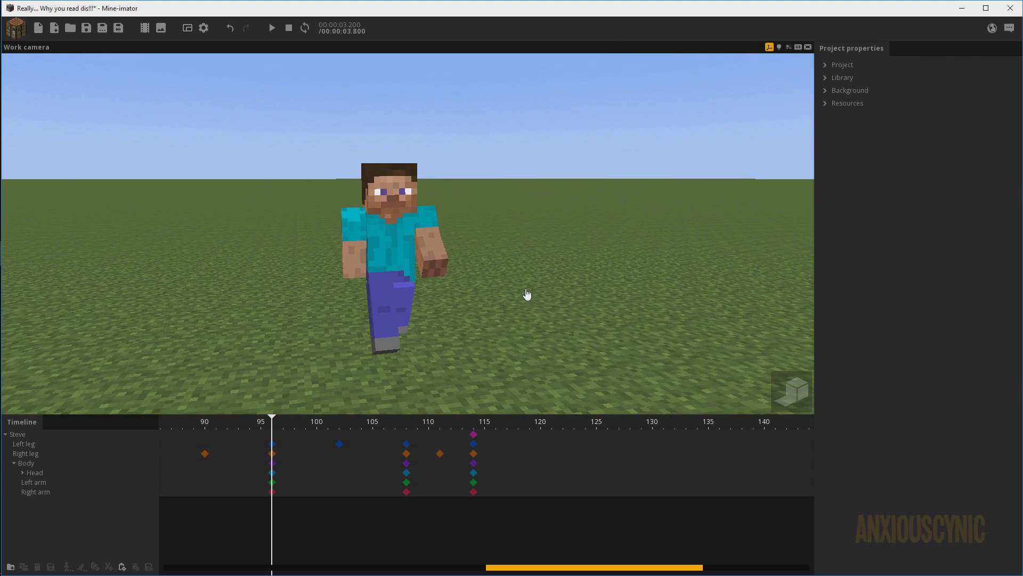